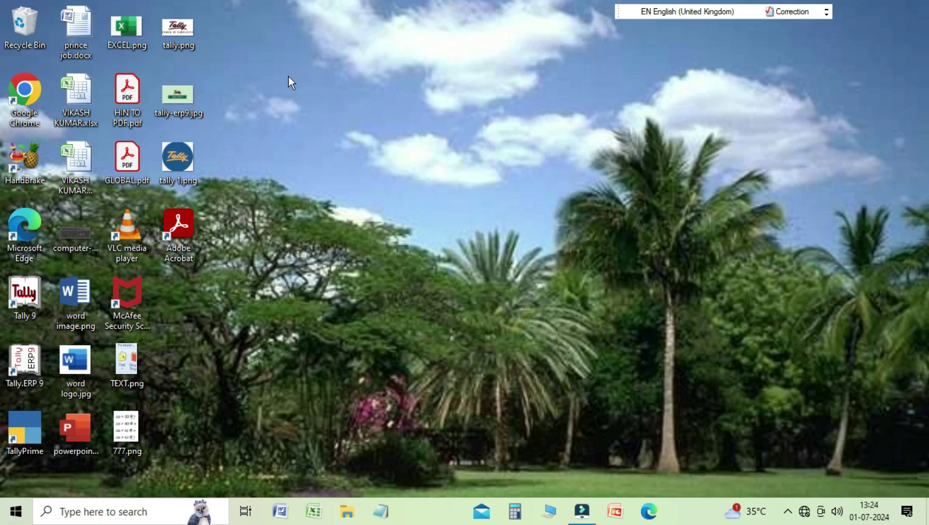
Launch Tally.ERP 9 in Silver Edition educational mode and bring up the company list
left_click(31, 377)
double_click(31, 376)
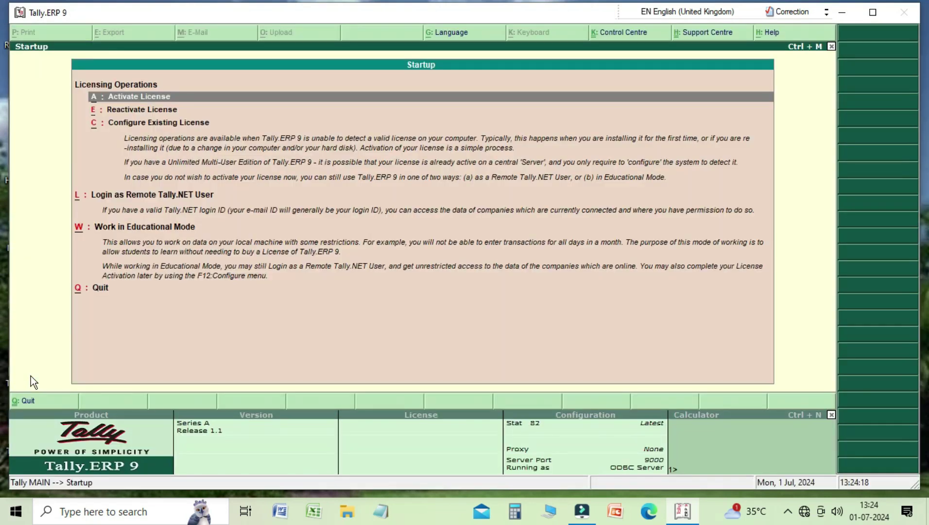
key("Down")
key("Down")
key("Down")
key("Down")
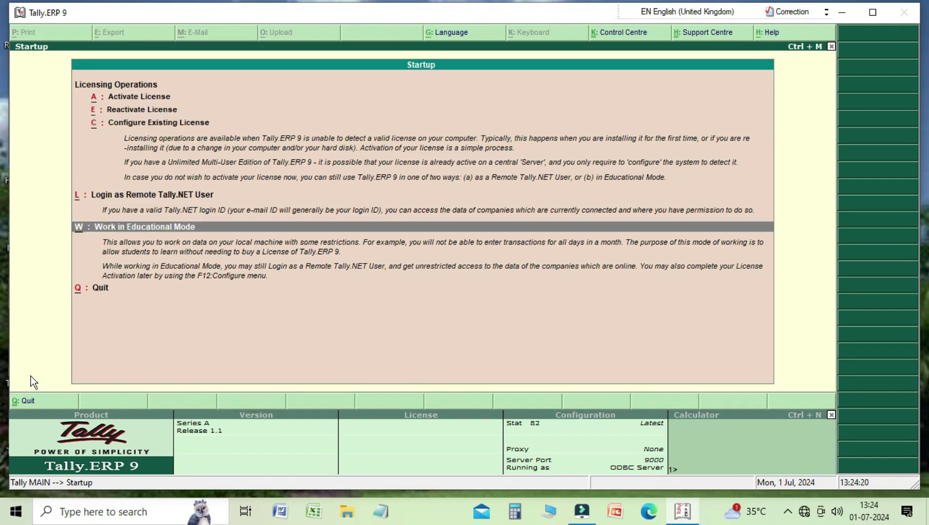
key("Return")
key("Down")
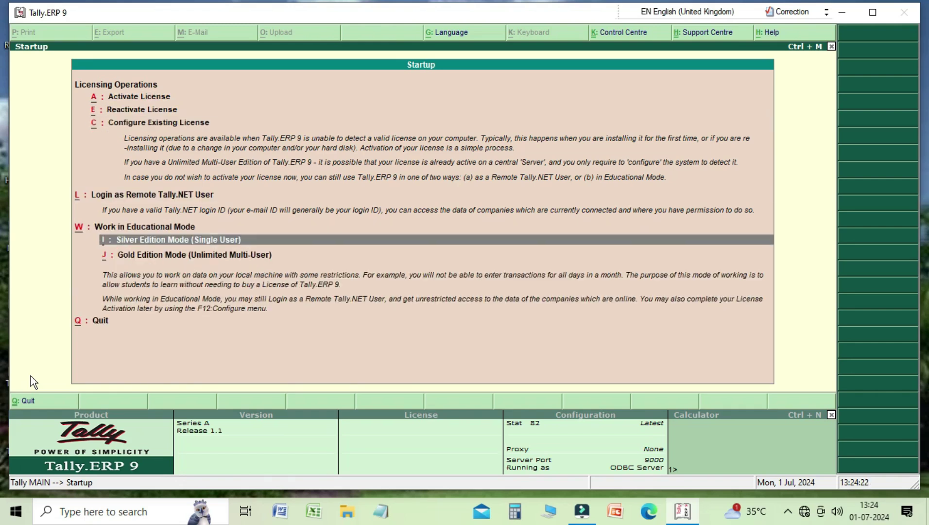
key("Return")
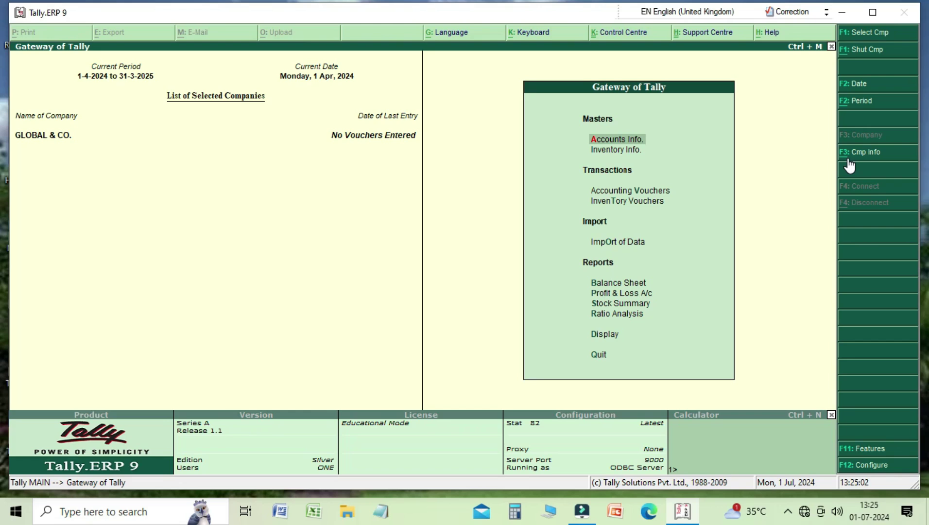
left_click(879, 39)
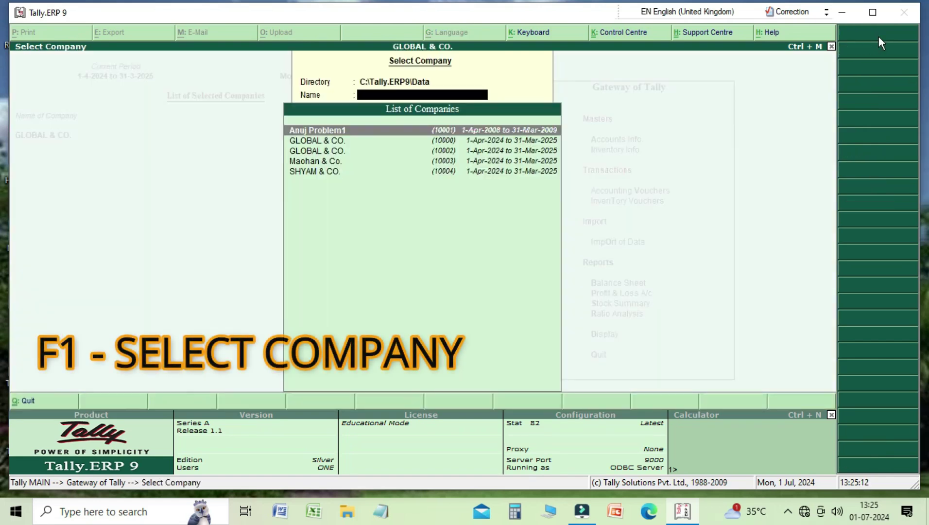
Load Maohan & Co. from the List of Companies
key("Down")
key("Down")
key("Down")
key("Down")
key("Up")
key("Up")
key("Up")
key("Up")
key("Down")
key("Down")
key("Down")
key("Down")
key("Up")
key("Up")
key("Up")
key("Up")
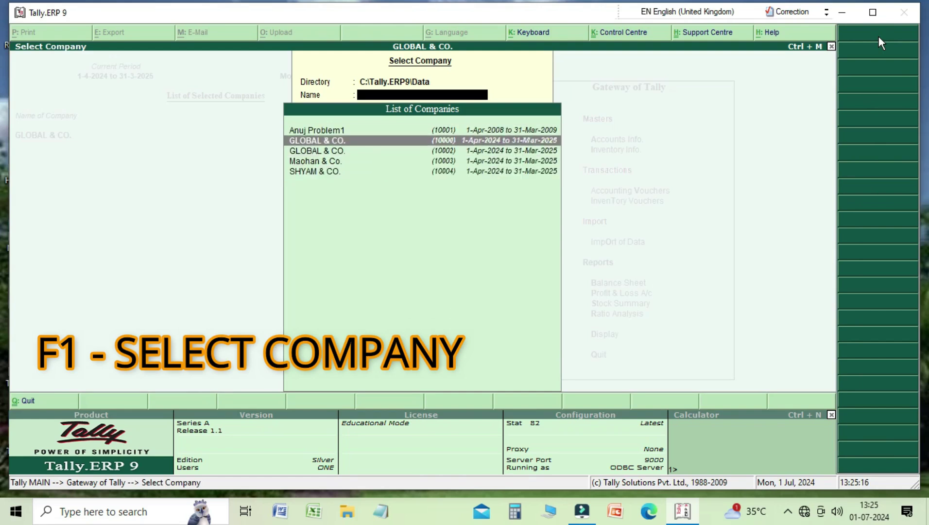
key("Down")
key("Down")
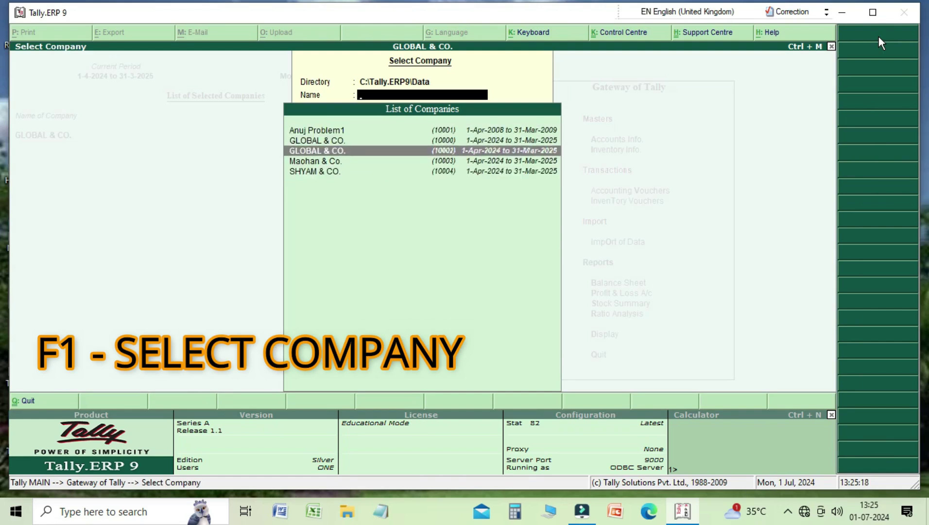
key("Down")
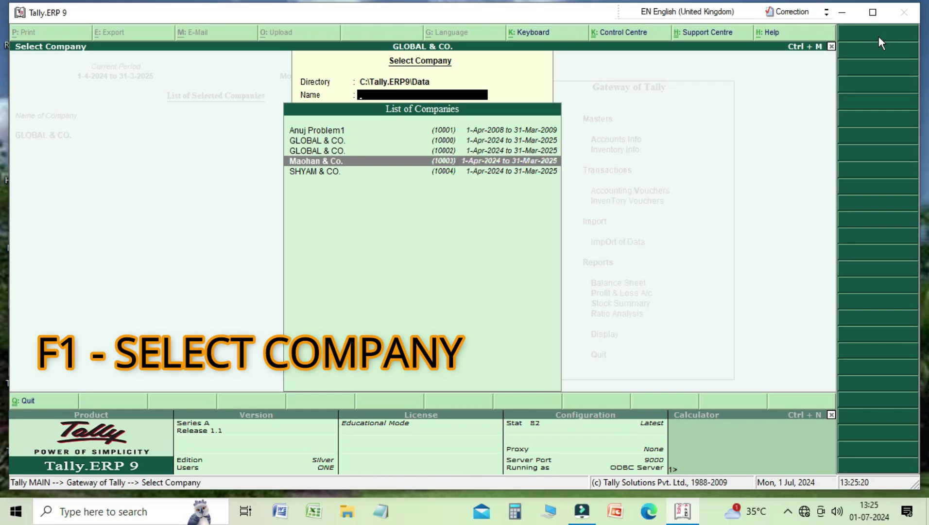
key("Return")
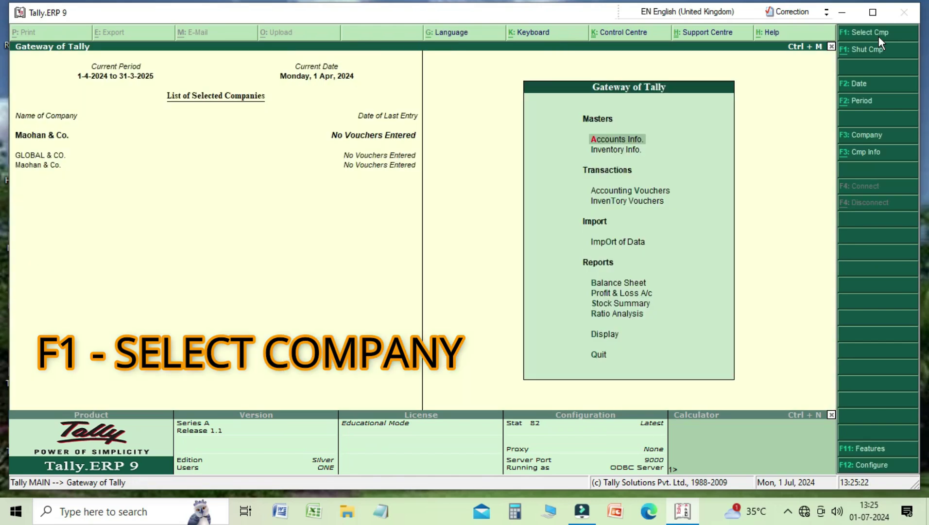
Reselect GLOBAL & CO., then open the Shut Company prompt and leave it
key("F1")
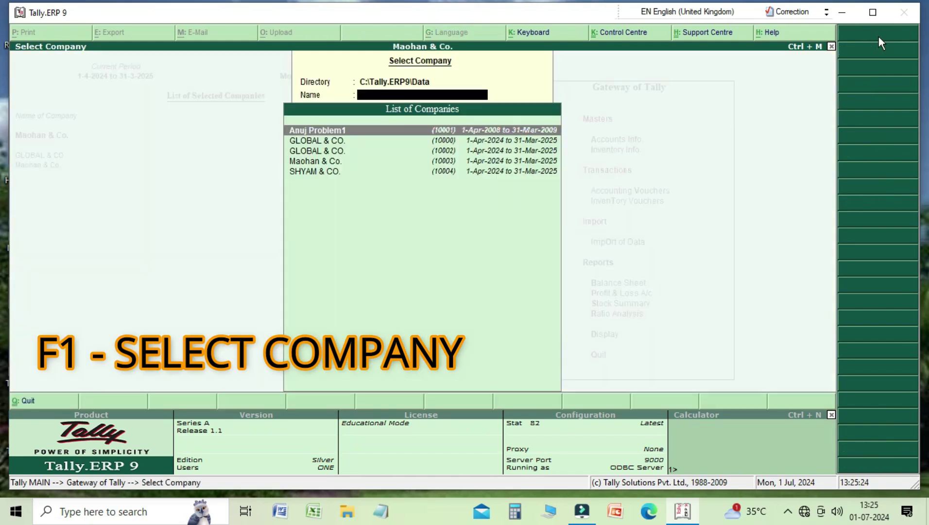
key("Down")
key("Down")
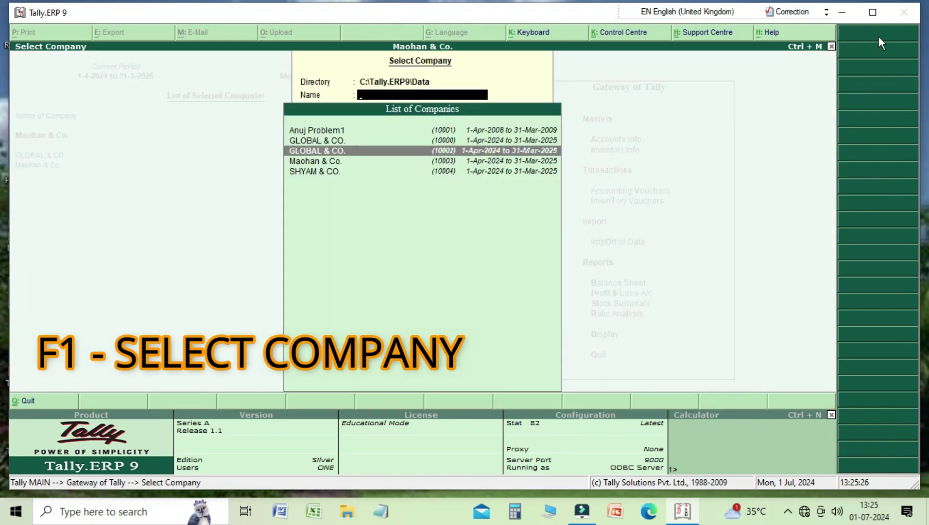
key("Return")
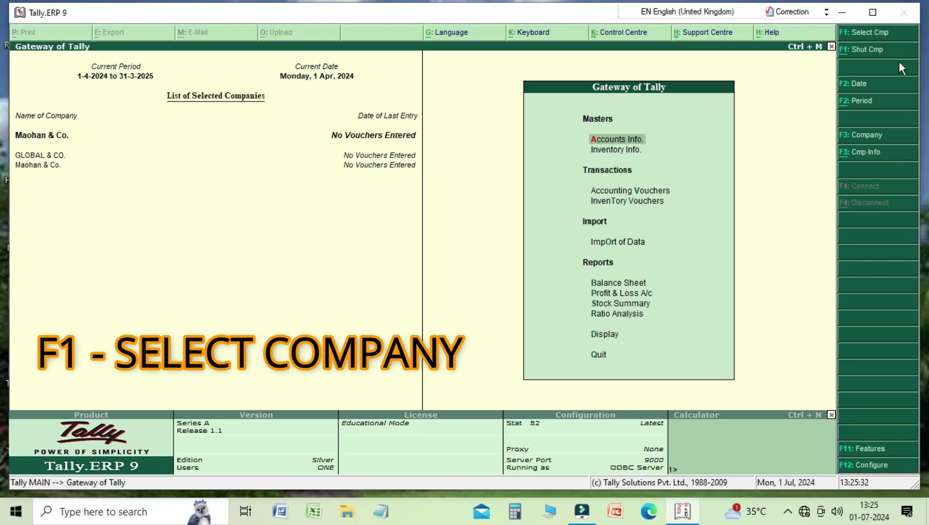
key("alt+F1")
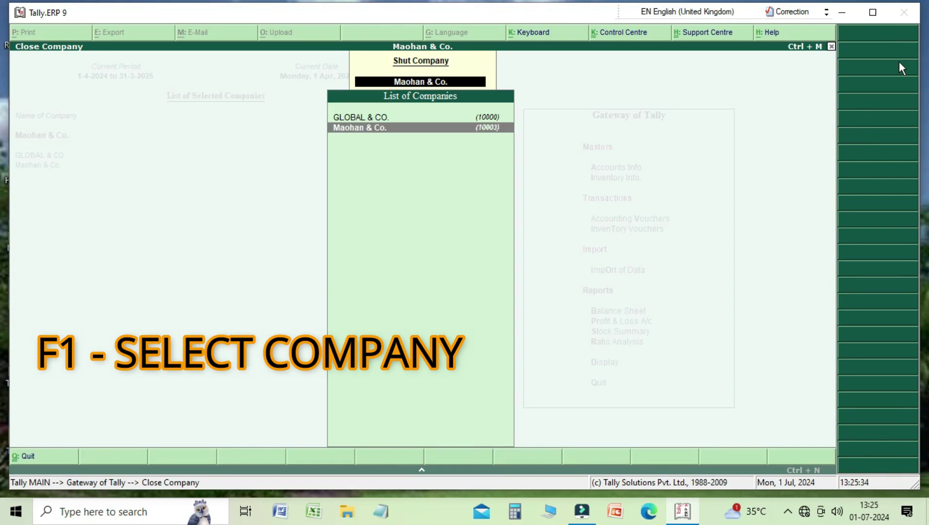
key("Return")
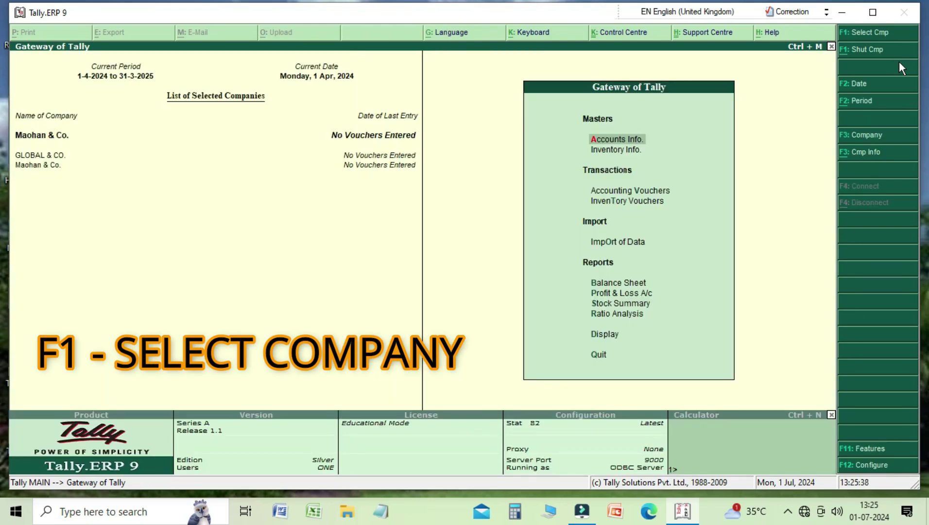
Load Anuj Problem1 as an additional company
key("F1")
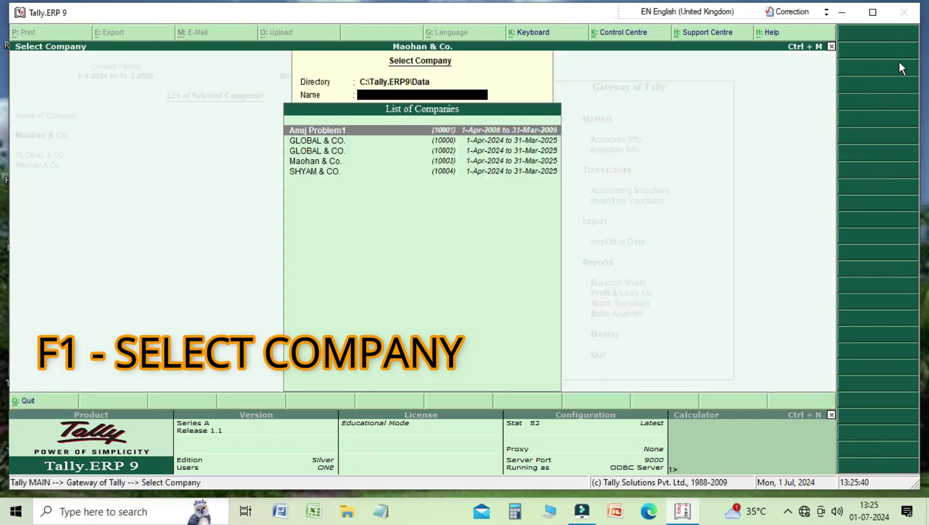
key("Down")
key("Down")
key("Up")
key("Up")
key("Return")
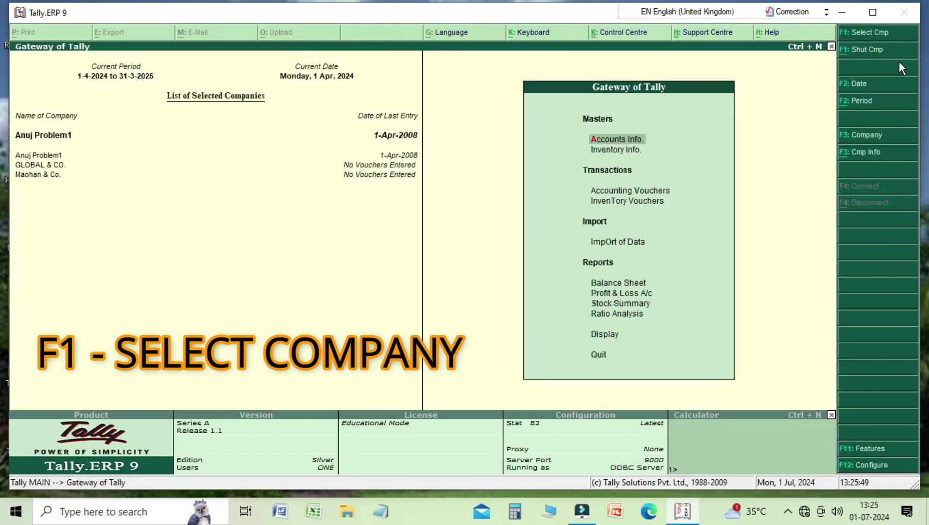
Load SHYAM & CO., making it the current company
key("F1")
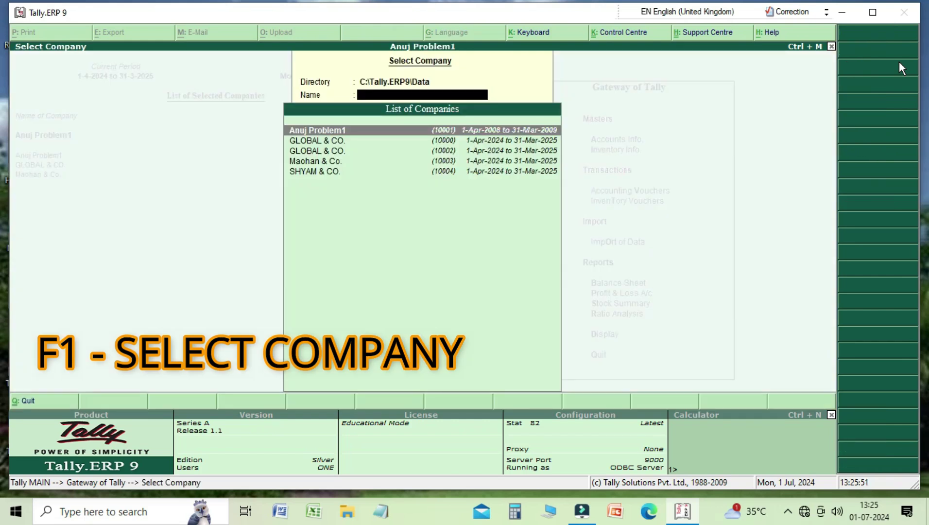
key("Down")
key("Down")
key("Down")
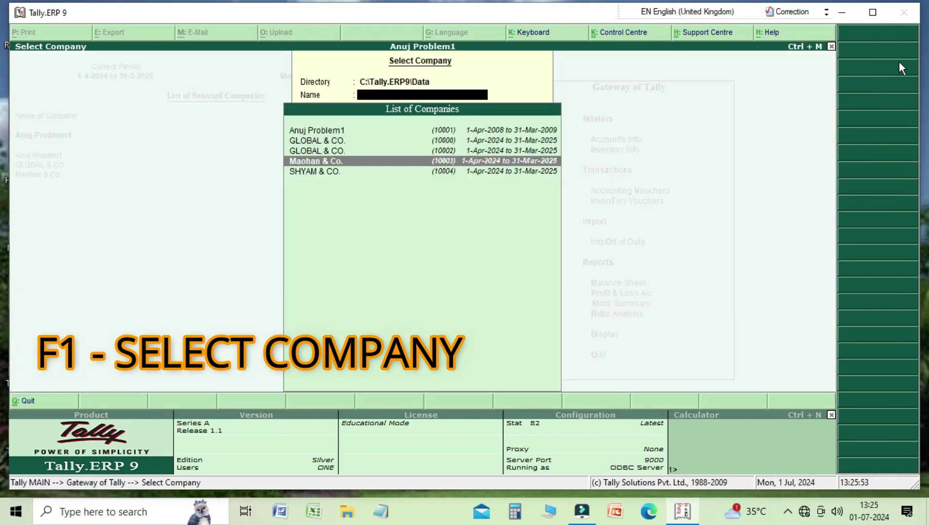
key("Down")
key("Return")
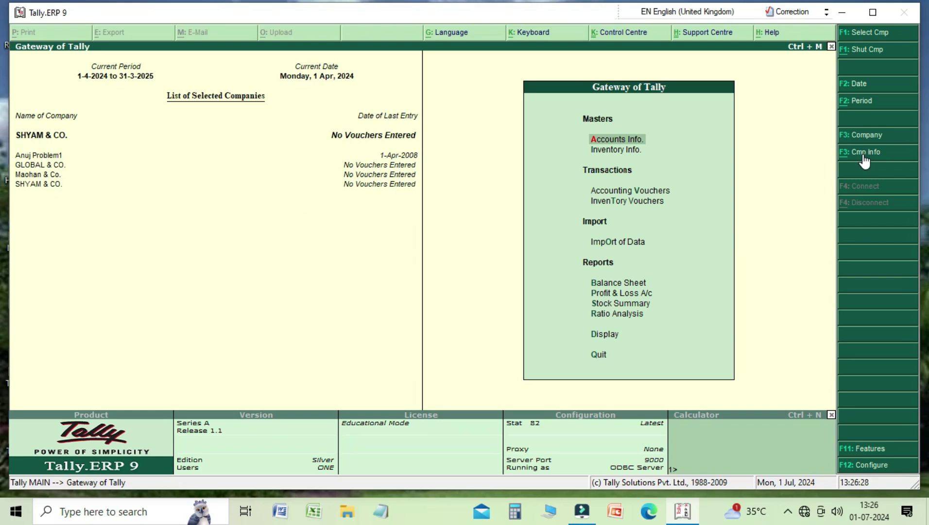
left_click(864, 155)
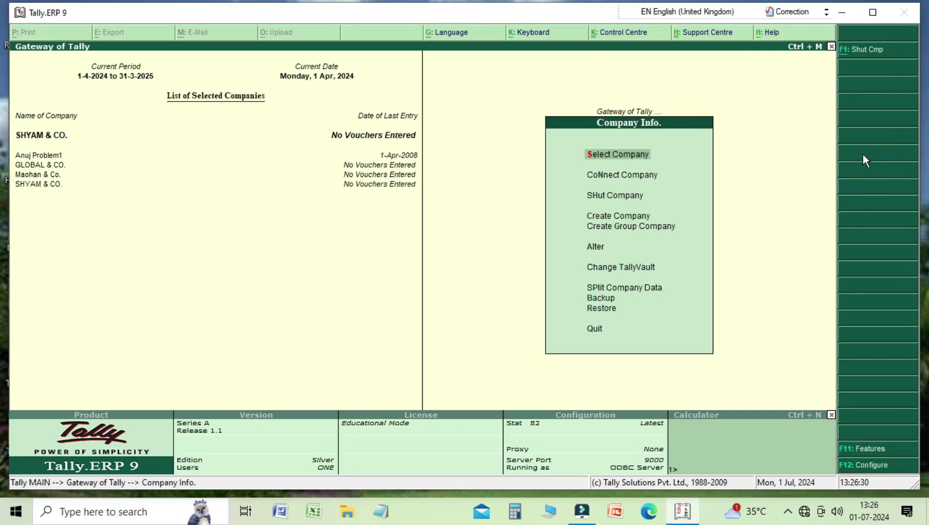
Choose Alter under Company Info and select GLOBAL & CO. for alteration
key("Down")
key("Down")
key("Down")
key("Down")
key("Down")
key("Down")
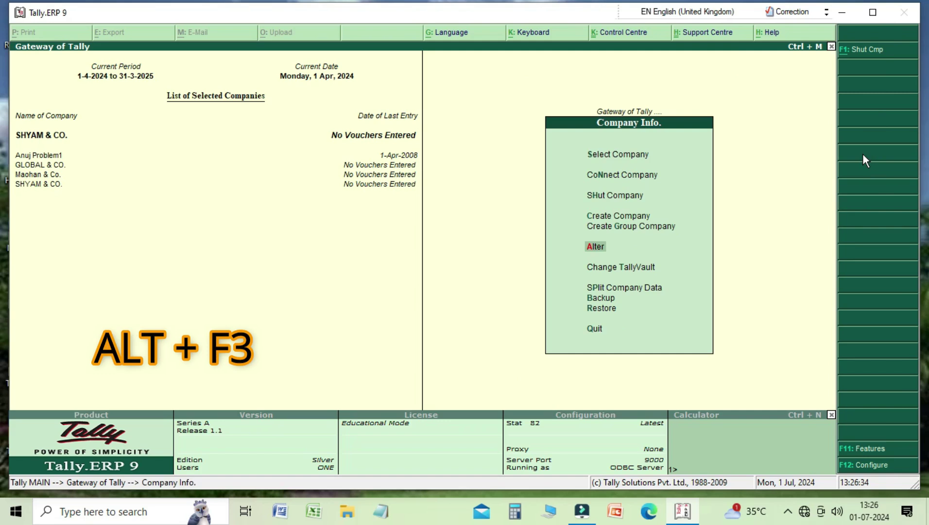
key("Return")
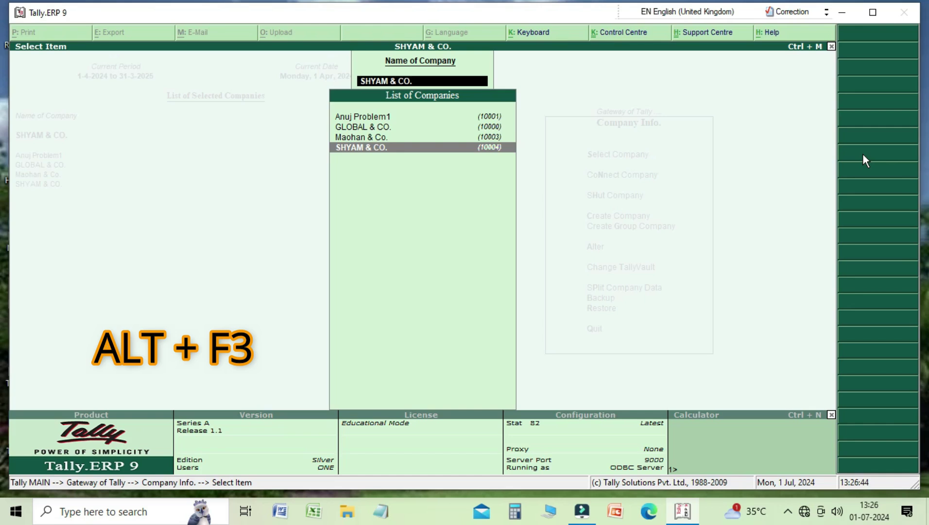
key("Up")
key("Up")
key("Up")
key("Down")
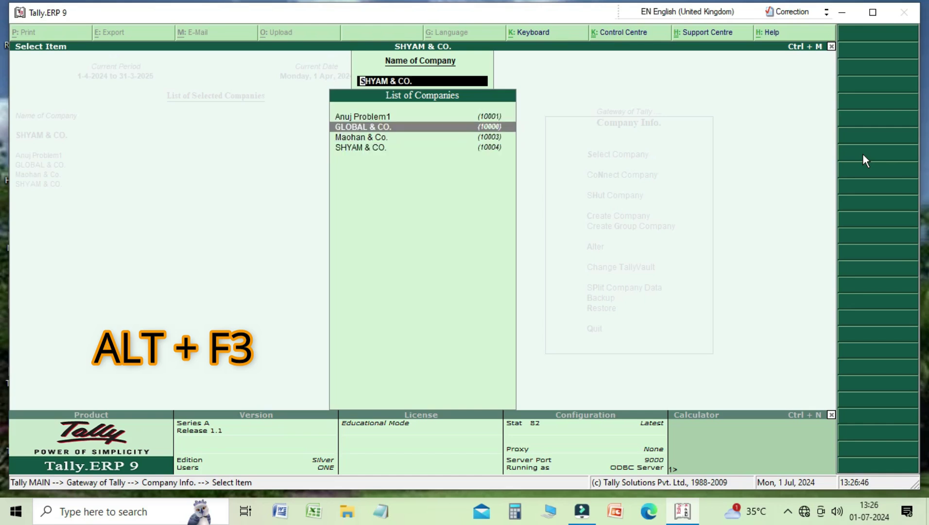
key("Return")
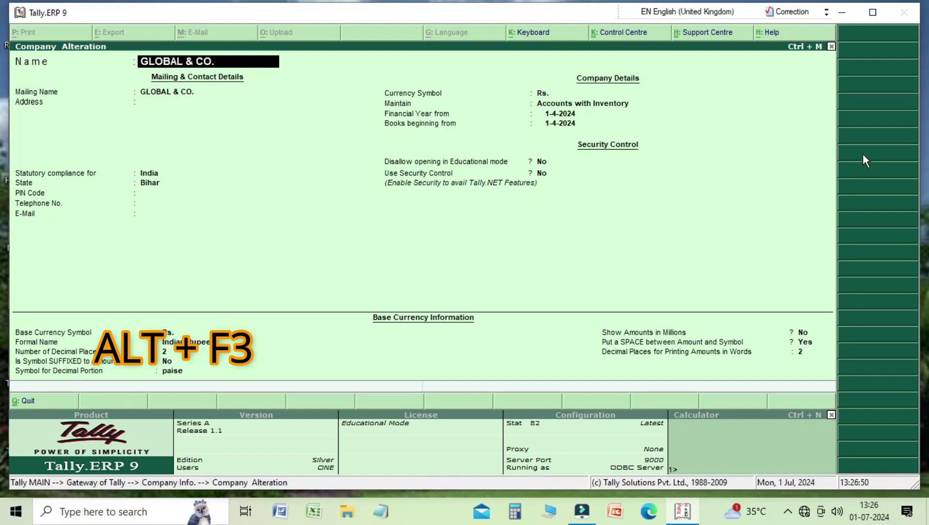
Enter the address line 'Ramdayalu Muz' and keep the state as Bihar
key("Return")
key("Return")
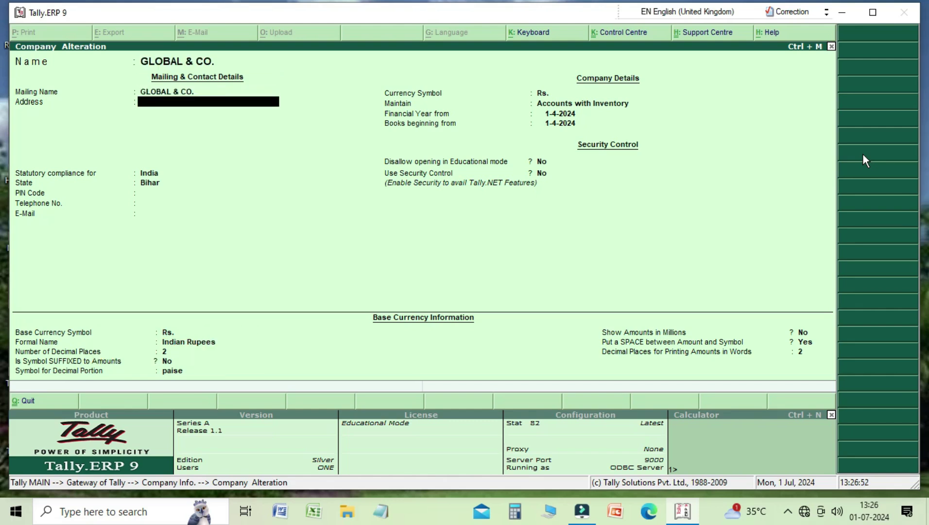
type("Ramdayalu Mu")
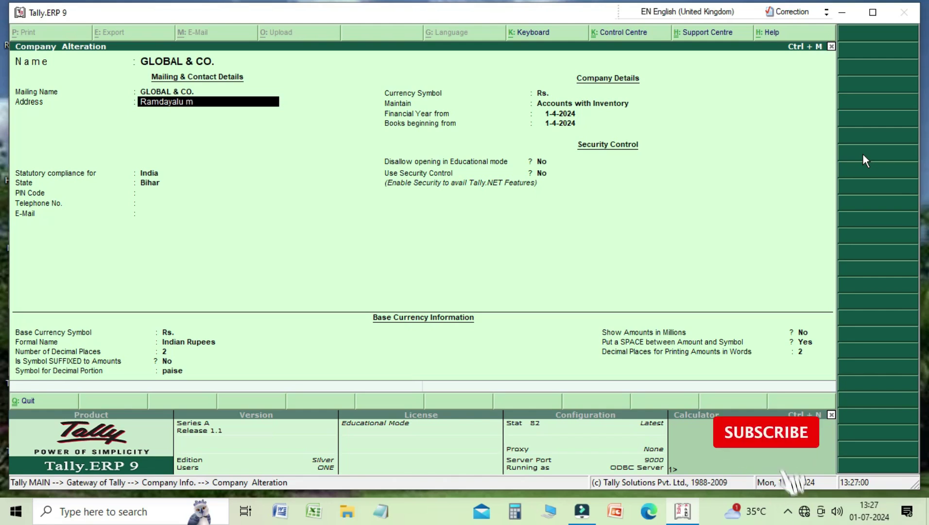
type("z")
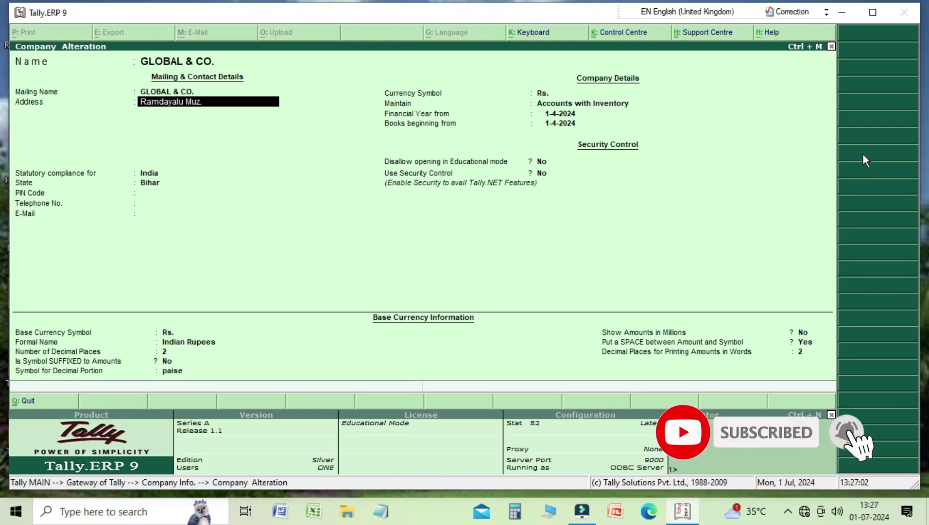
key("Return")
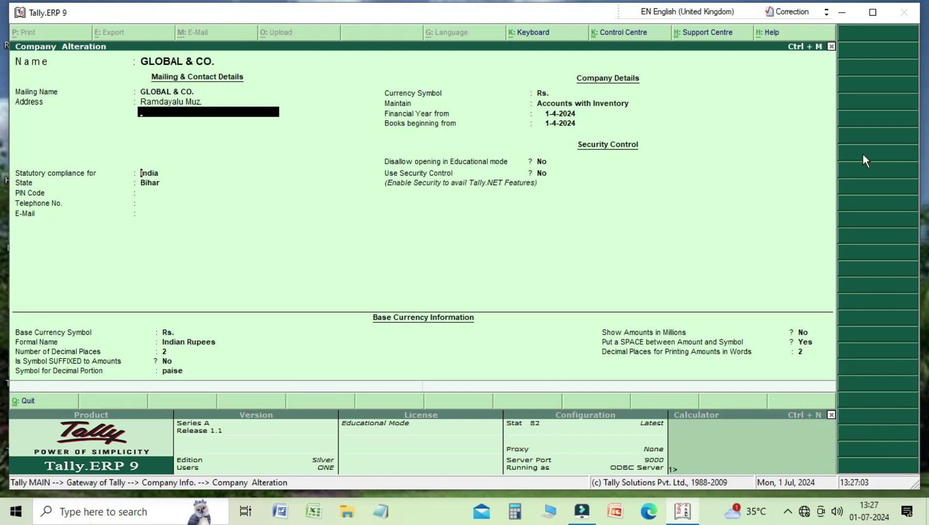
key("Return")
key("Return")
key("Return")
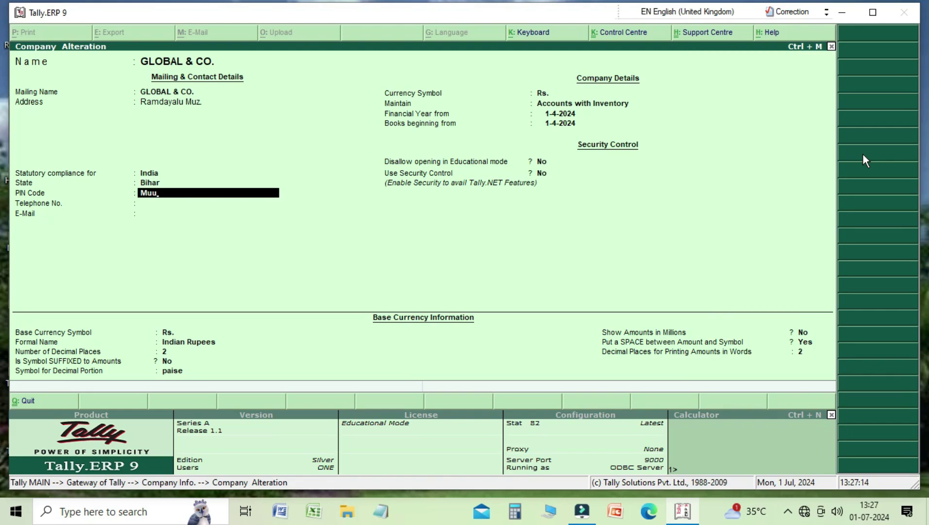
key("Up")
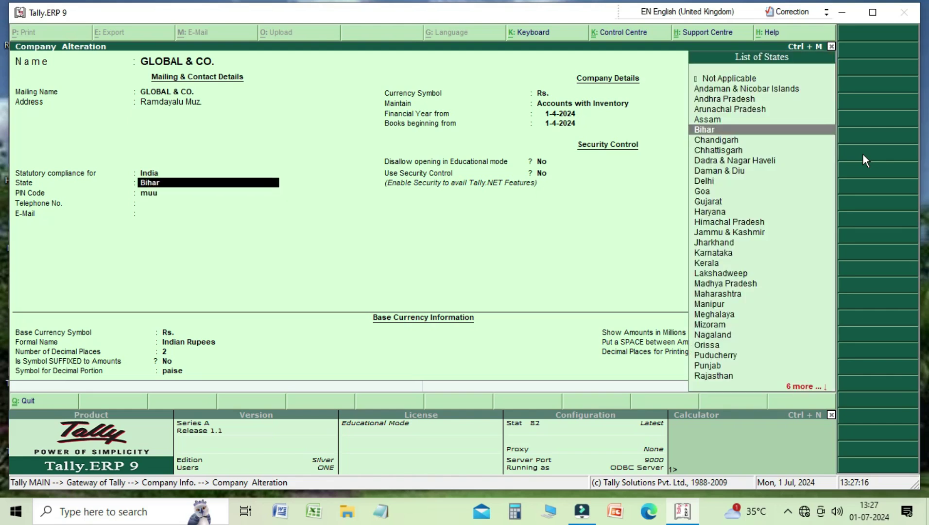
key("Down")
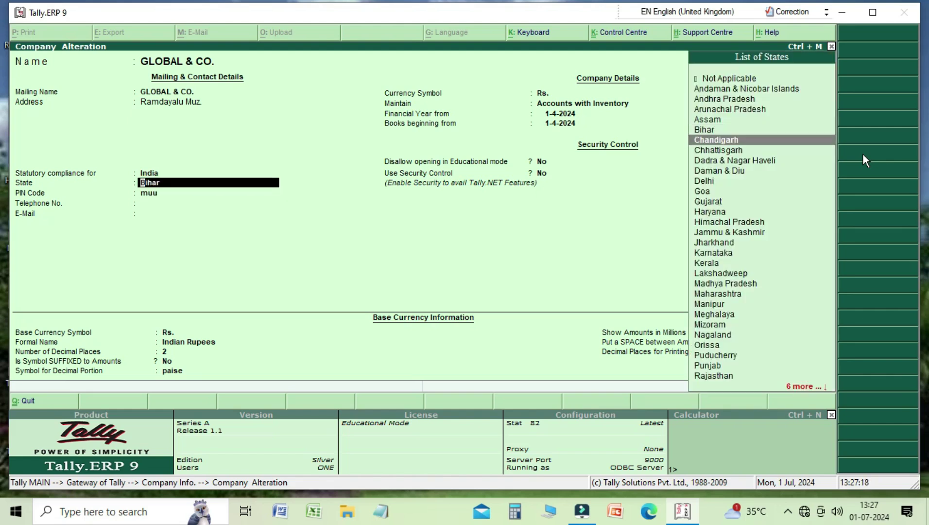
key("Up")
key("Return")
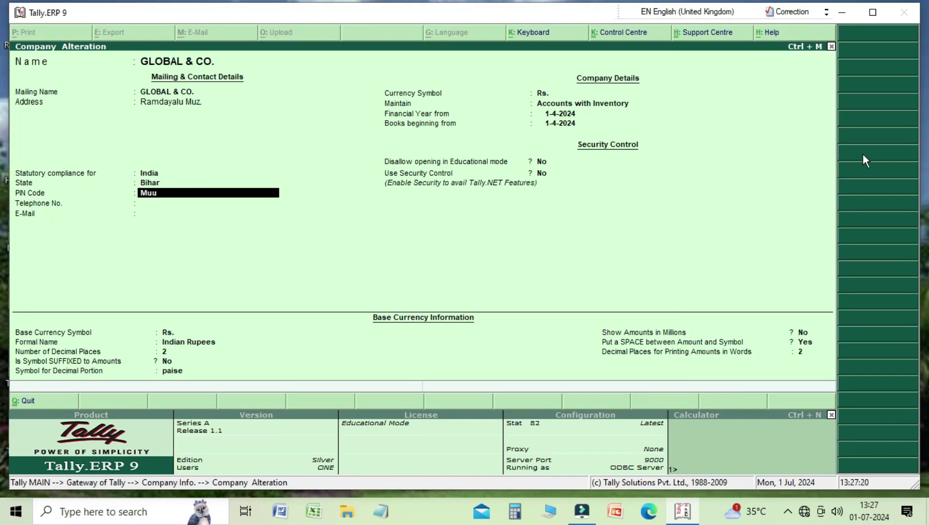
Set the PIN code to 842002 and save the company alteration
type("255665")
key("BackSpace")
key("BackSpace")
key("BackSpace")
key("BackSpace")
key("BackSpace")
key("BackSpace")
type("842002")
key("Return")
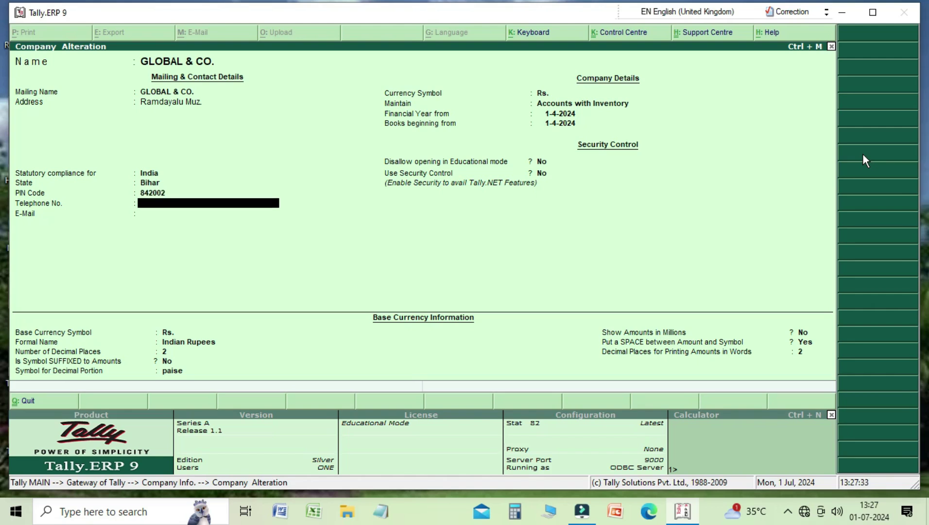
key("Return")
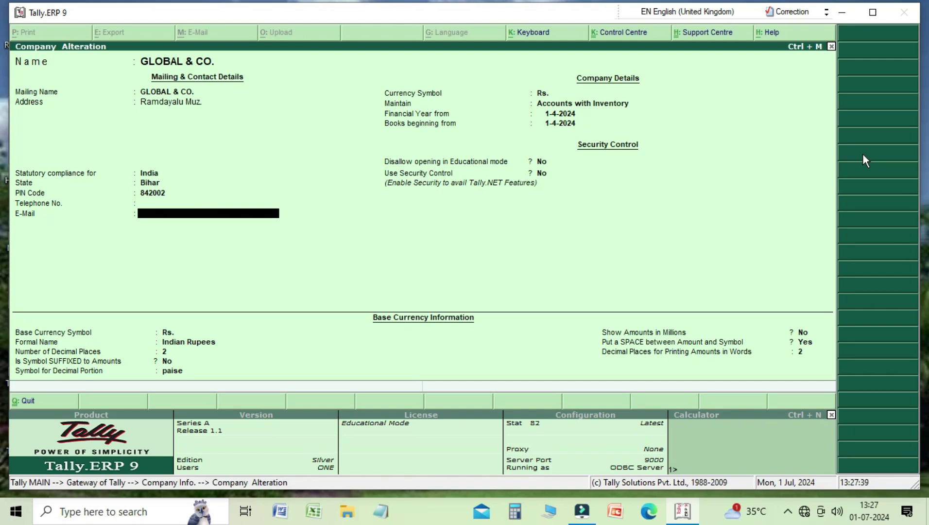
key("Return")
key("Return")
key("Return")
key("Return")
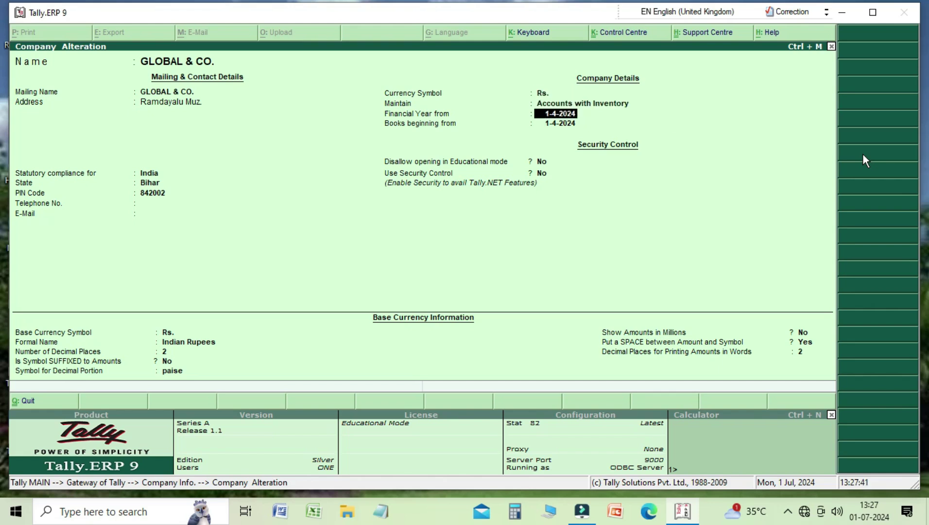
key("Return")
key("Return")
key("Return")
key("Return")
key("Return")
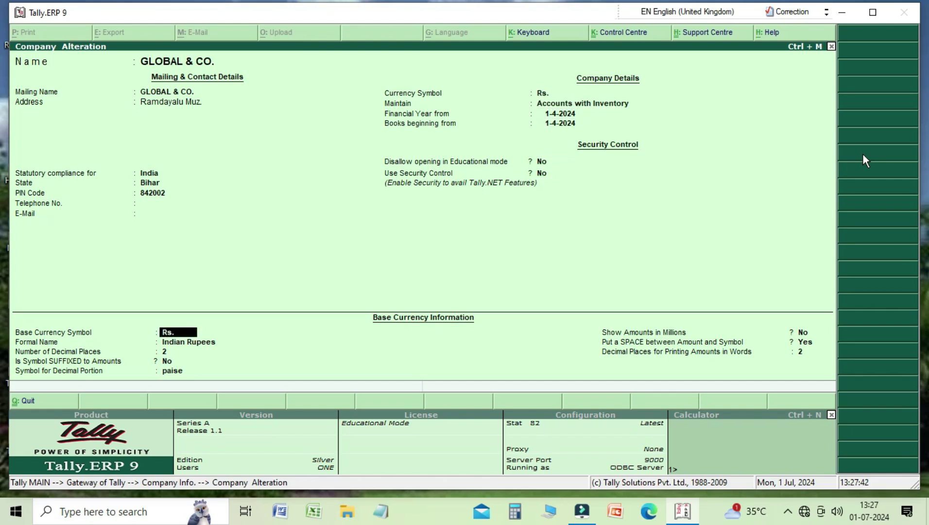
key("Return")
key("Return")
key("Return")
key("Return")
key("Return")
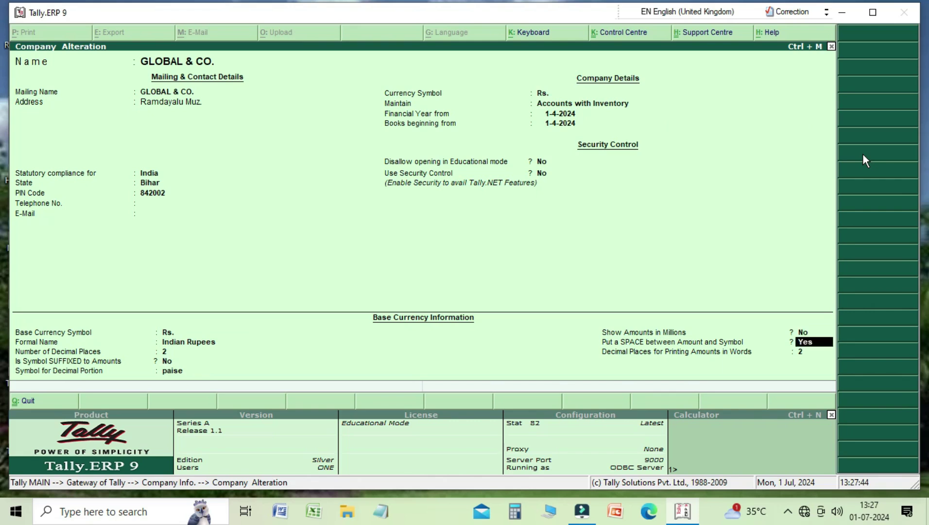
key("Return")
key("Return")
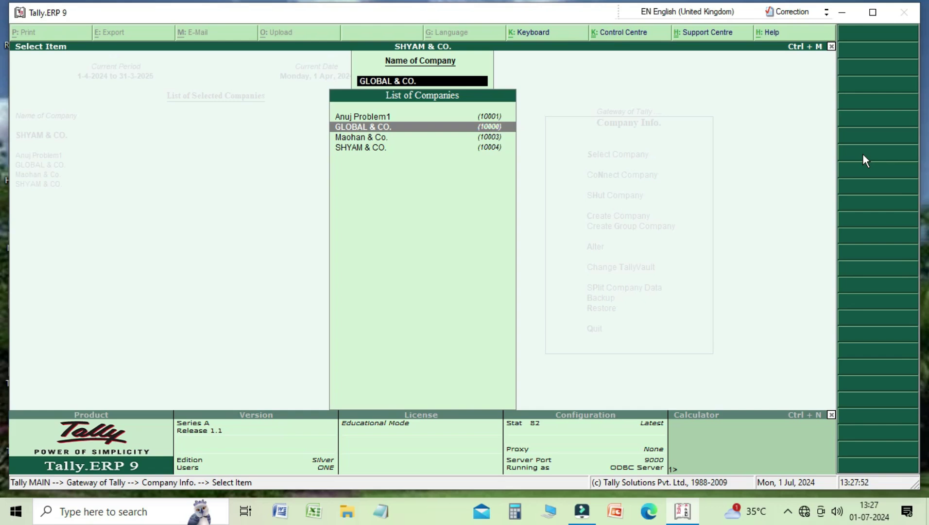
Return to the Gateway of Tally and open the Shut Company list of four open companies
key("Escape")
key("Escape")
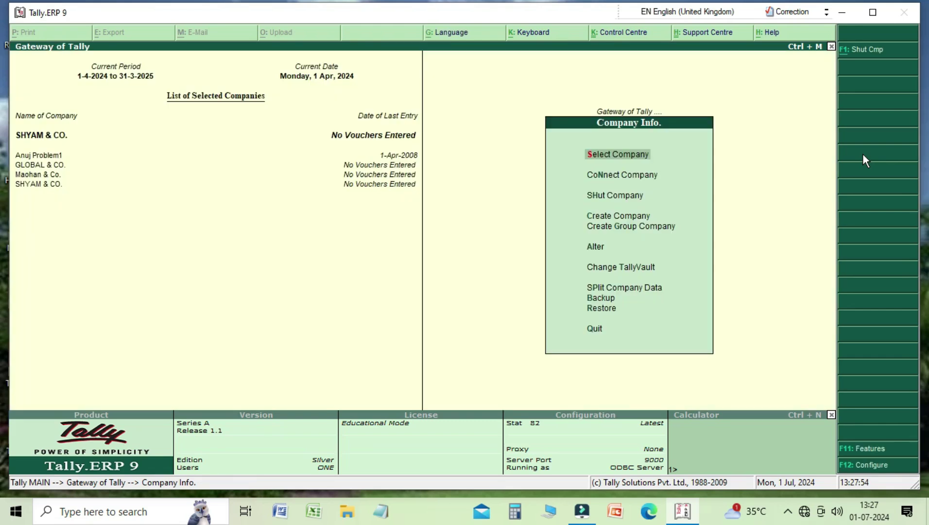
key("Escape")
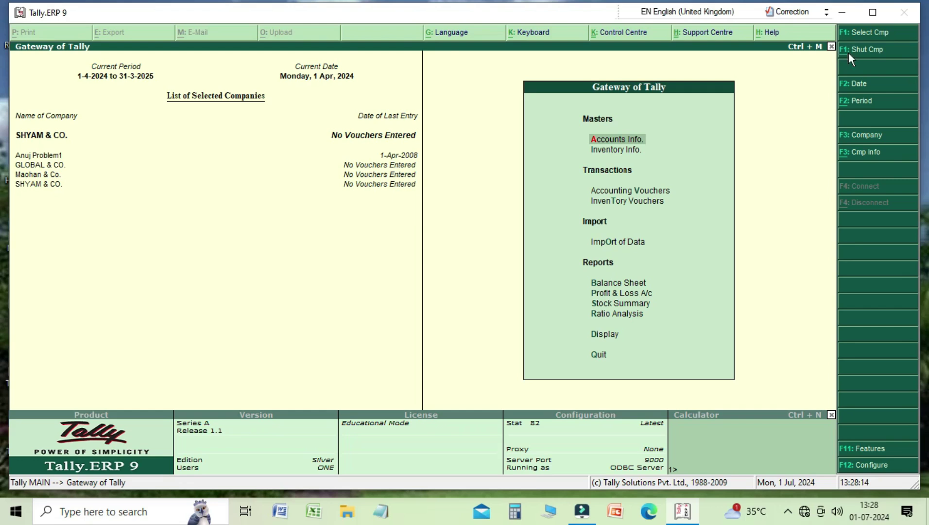
left_click(850, 58)
key("Up")
key("Up")
key("Up")
key("Down")
key("Up")
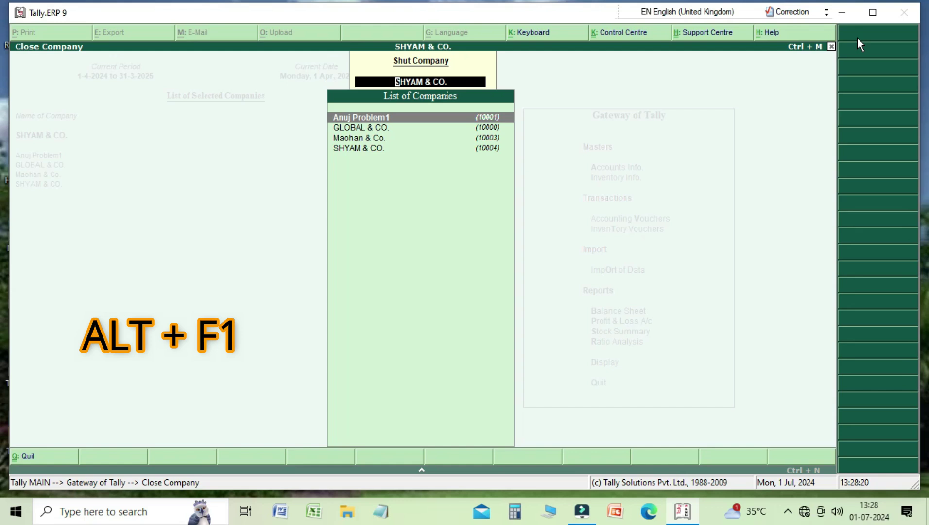
Shut Anuj Problem1 and SHYAM & CO
key("Down")
key("Down")
key("Down")
key("Up")
key("Up")
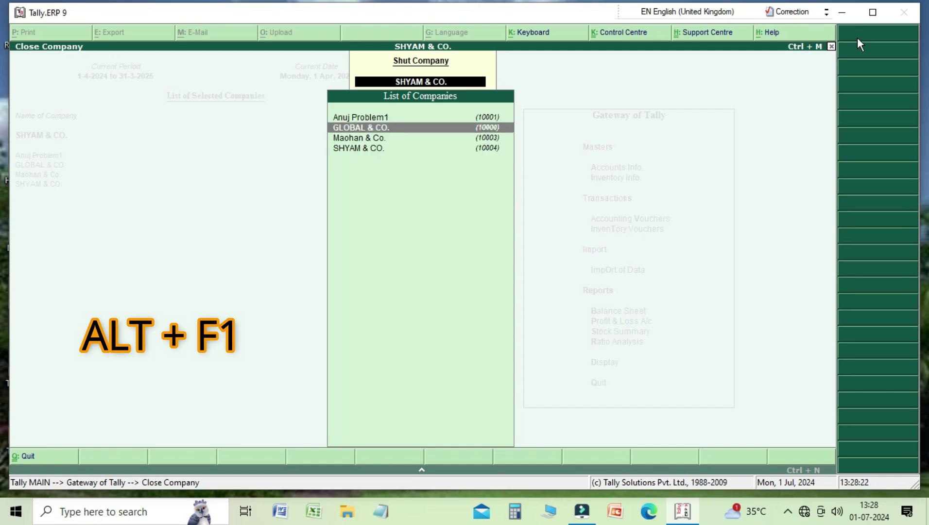
key("Up")
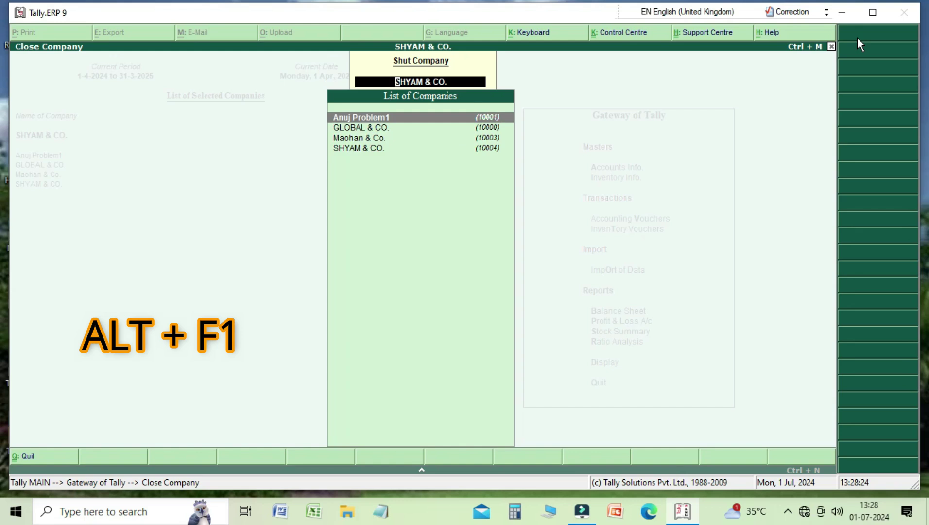
key("Return")
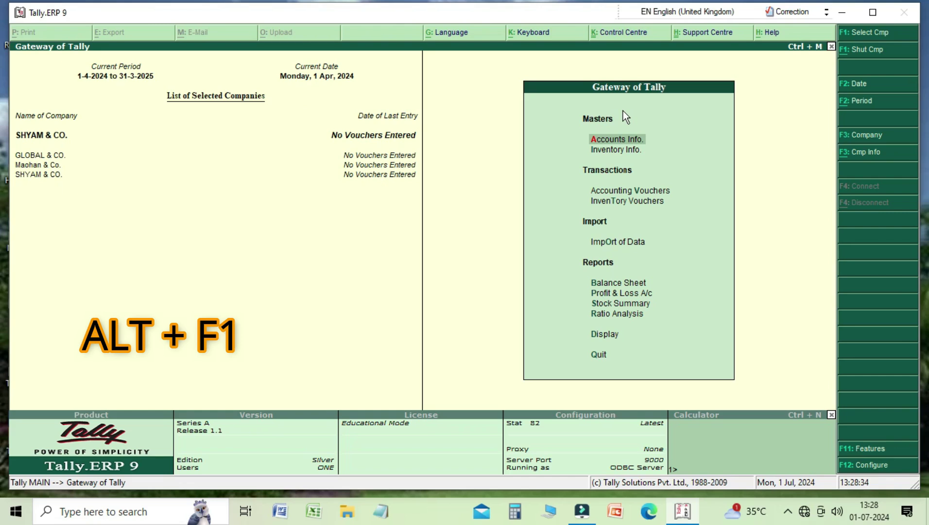
key("alt+F1")
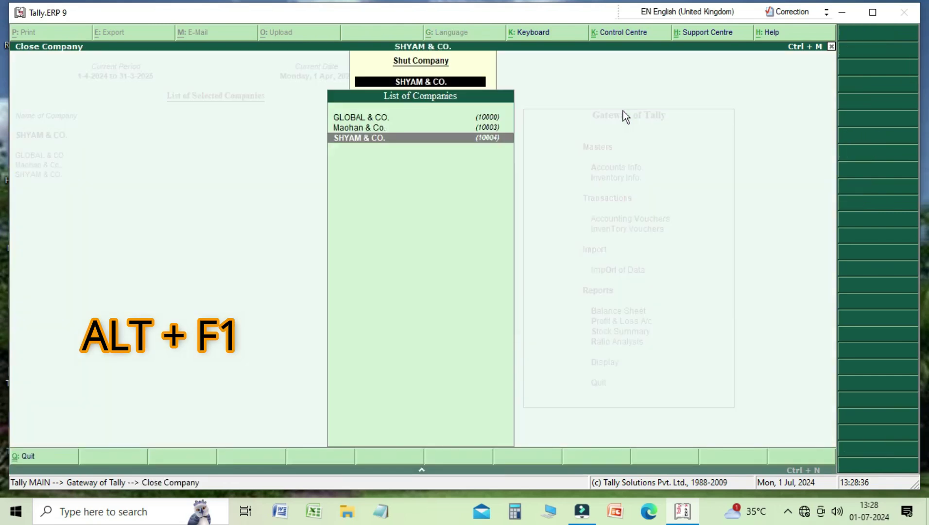
key("Return")
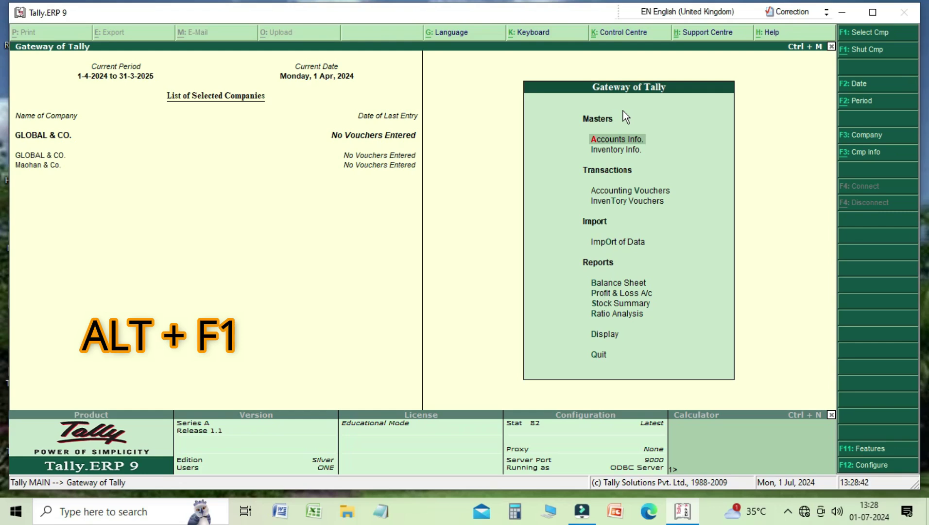
Shut GLOBAL & CO., leaving only Maohan & Co. open
key("alt+F1")
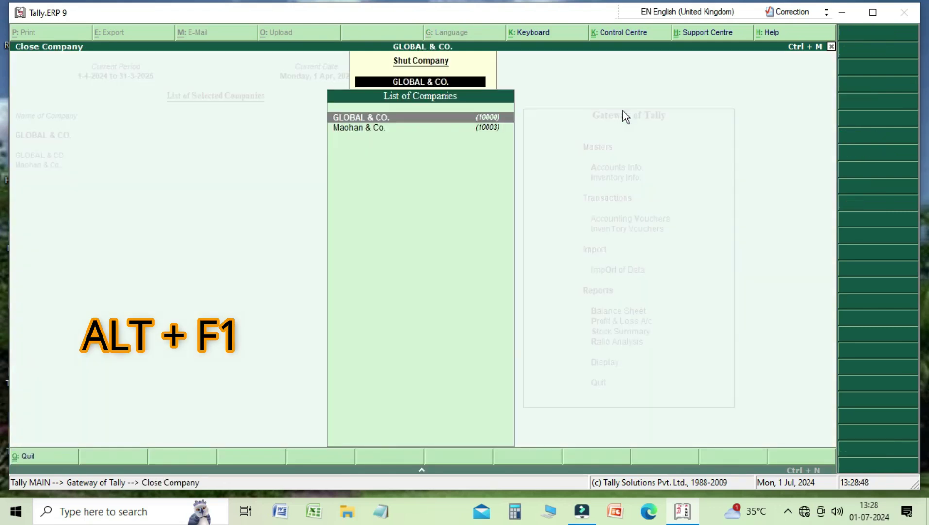
key("Return")
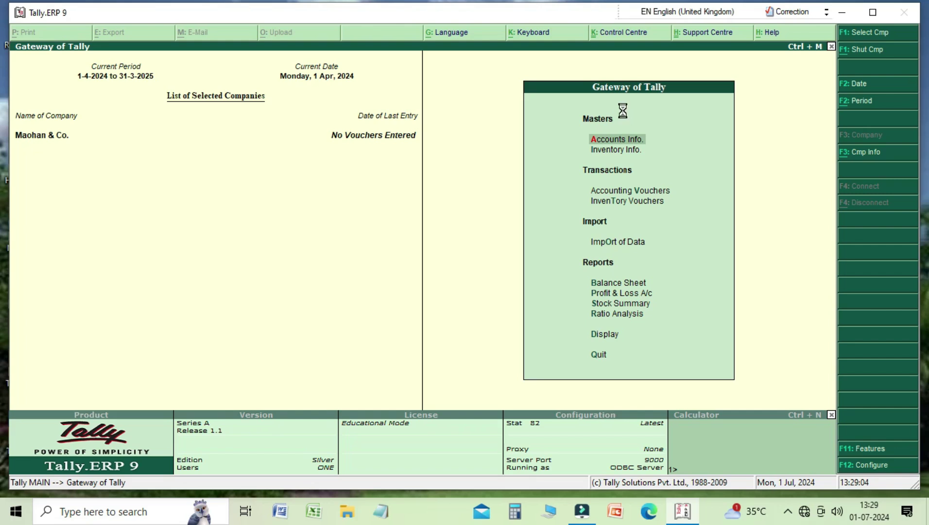
key("F1")
key("Down")
key("Down")
key("Down")
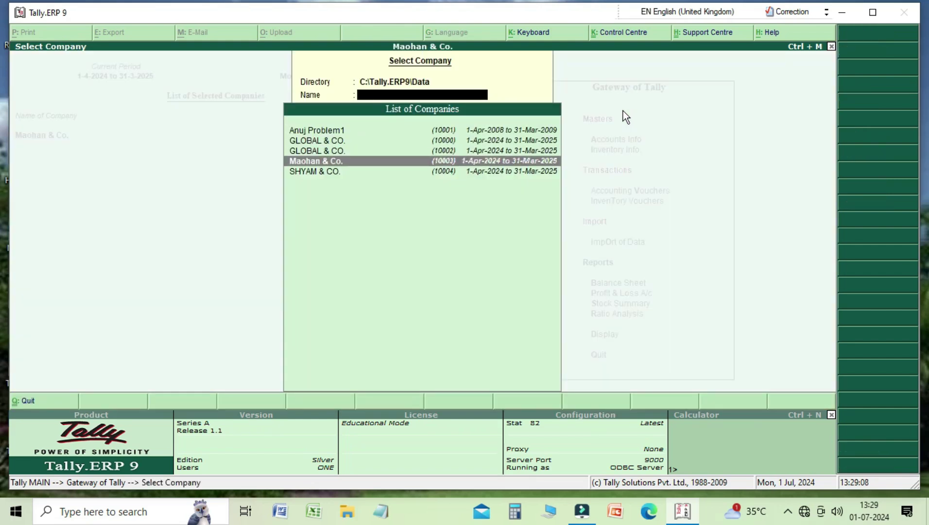
Load GLOBAL & CO. from the List of Companies
key("Up")
key("Return")
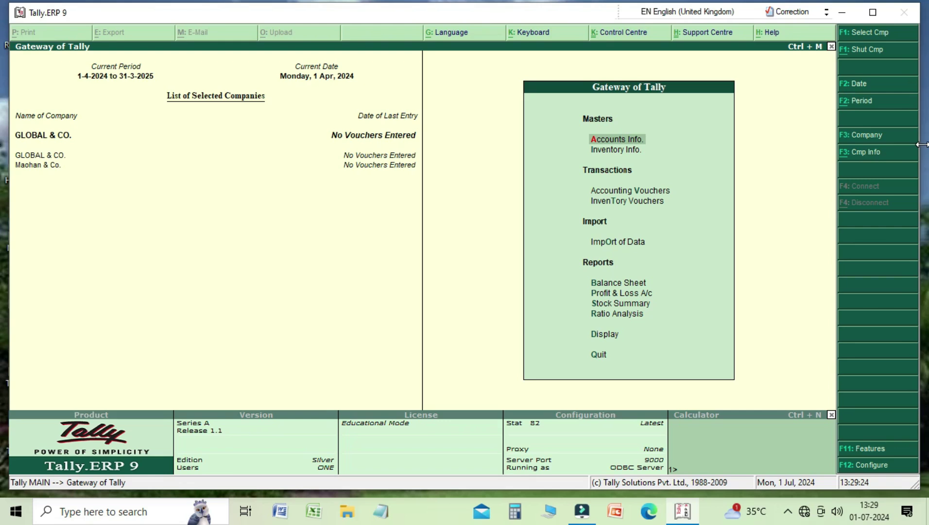
key("F3")
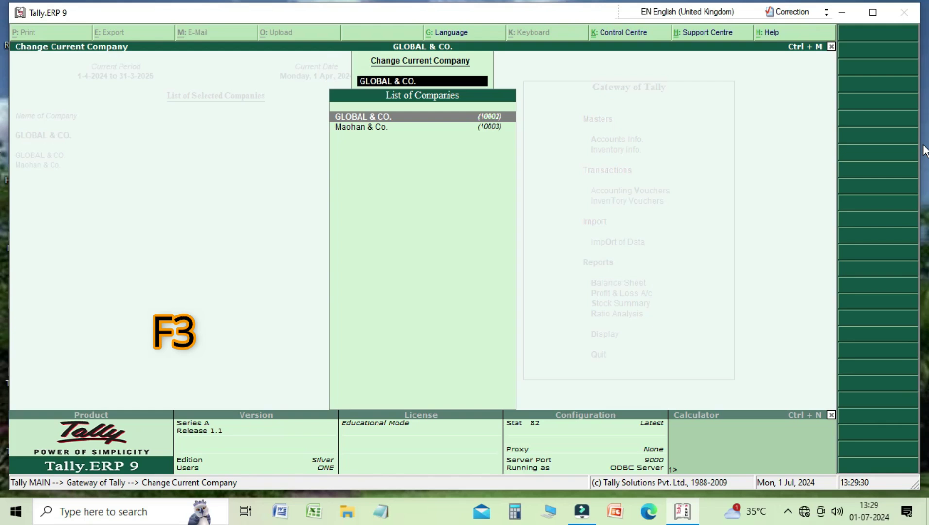
Switch the current company to Maohan & Co., then back to GLOBAL & CO
key("Down")
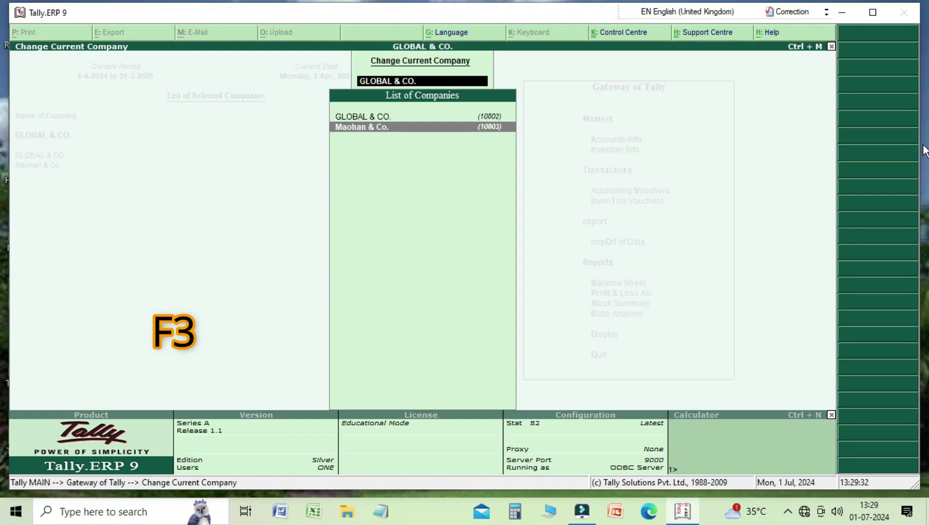
key("Return")
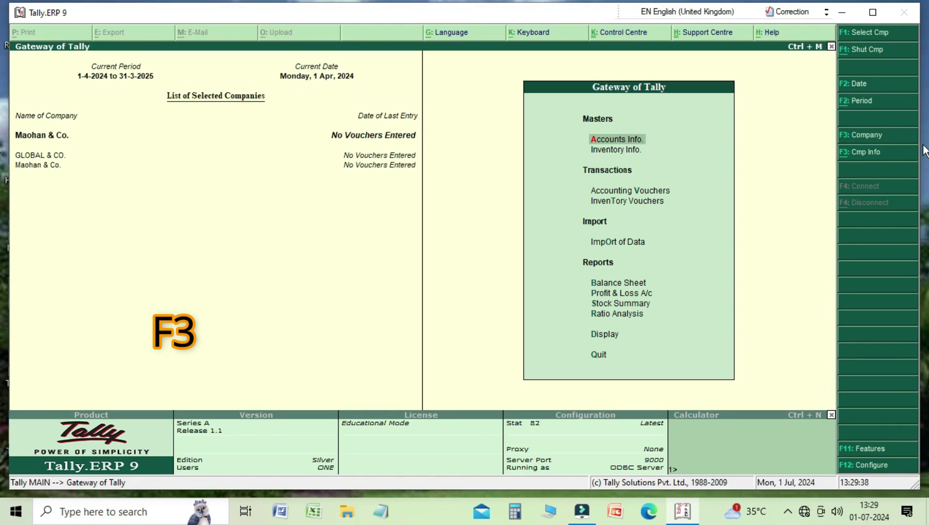
key("F3")
key("Up")
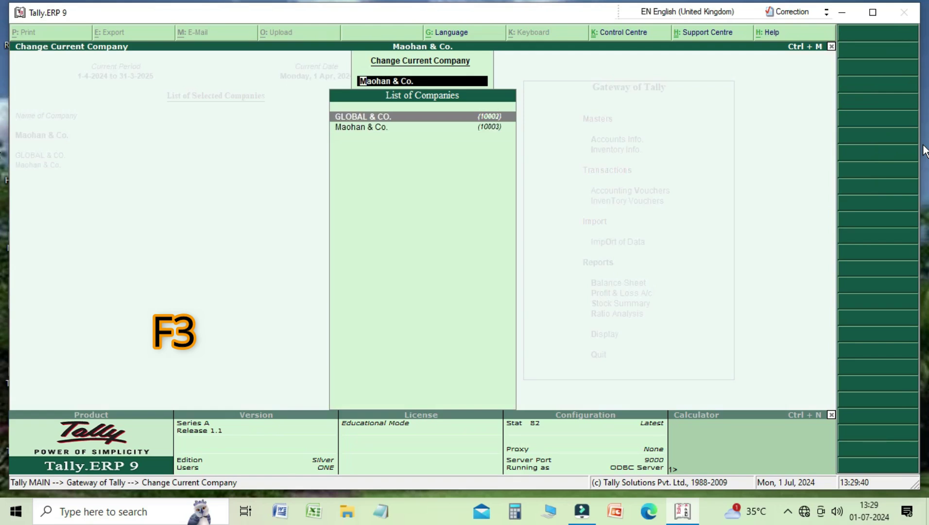
key("Return")
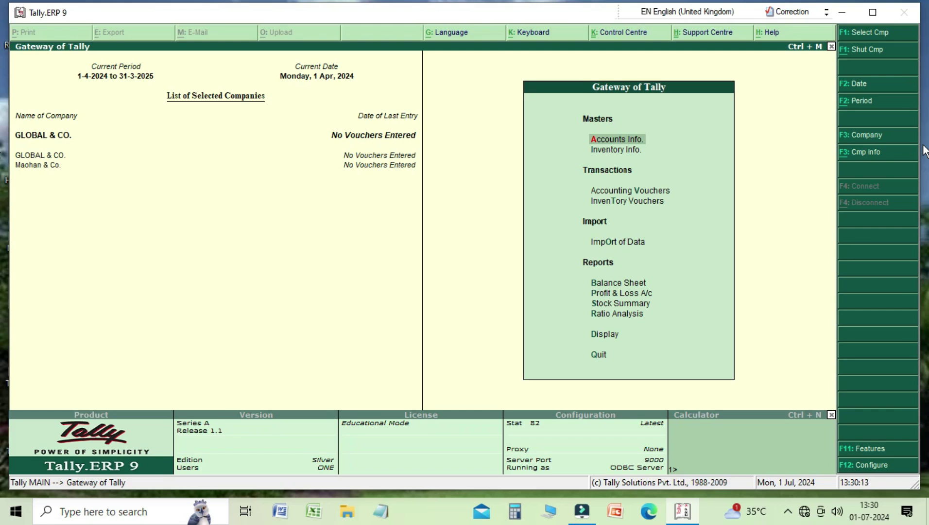
Open Maohan & Co.'s company details through Company Info > Alter
left_click(880, 155)
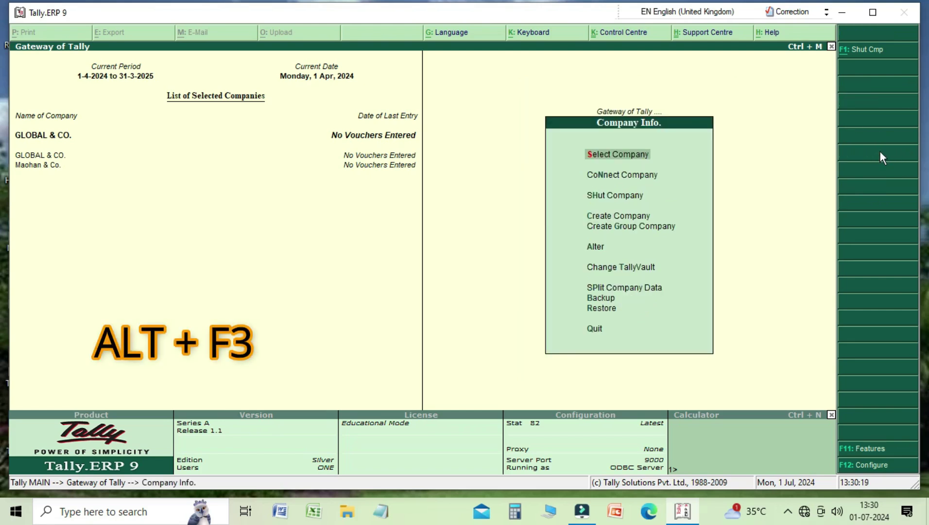
key("Down")
key("Down")
key("Down")
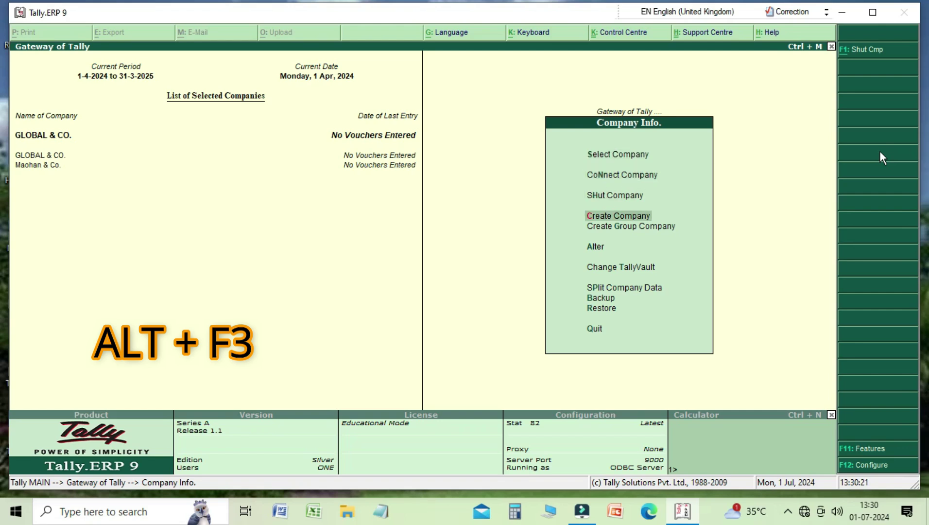
key("Up")
key("Up")
key("Up")
key("Down")
key("Down")
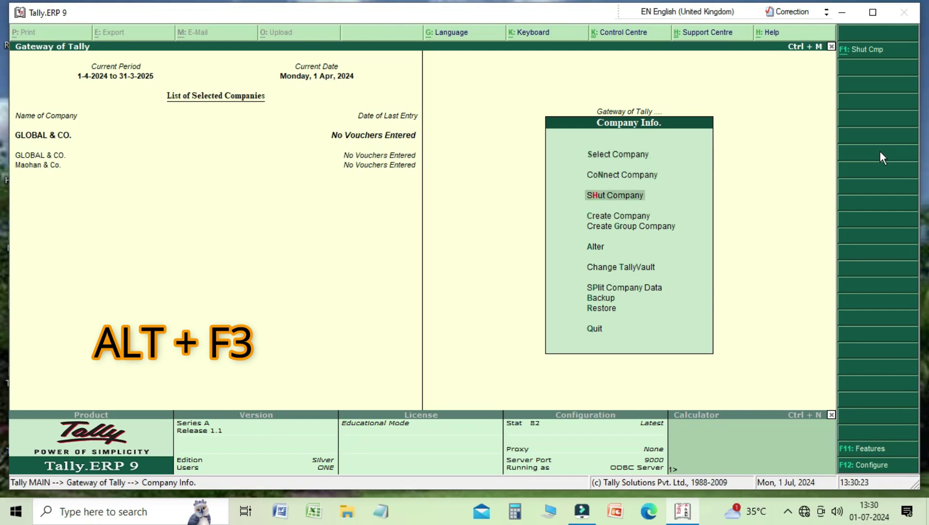
key("Down")
key("Down")
key("Down")
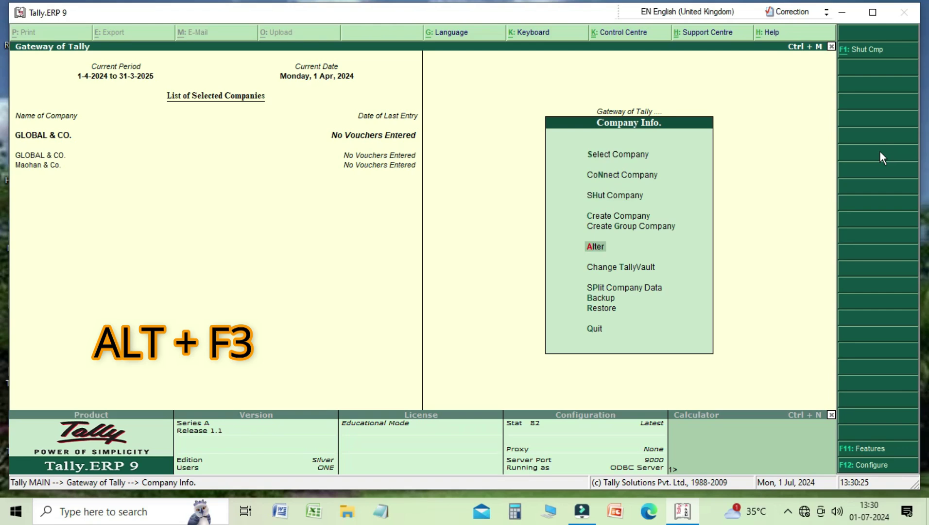
key("Return")
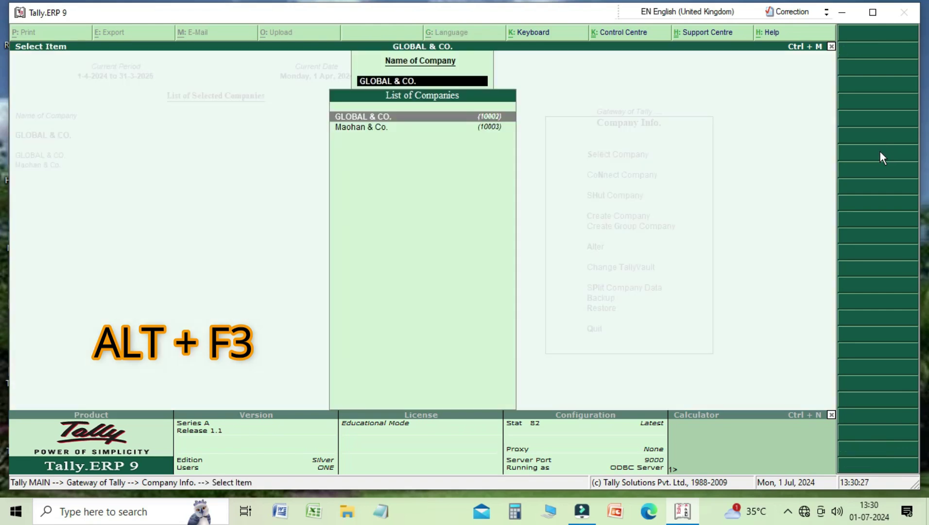
key("Down")
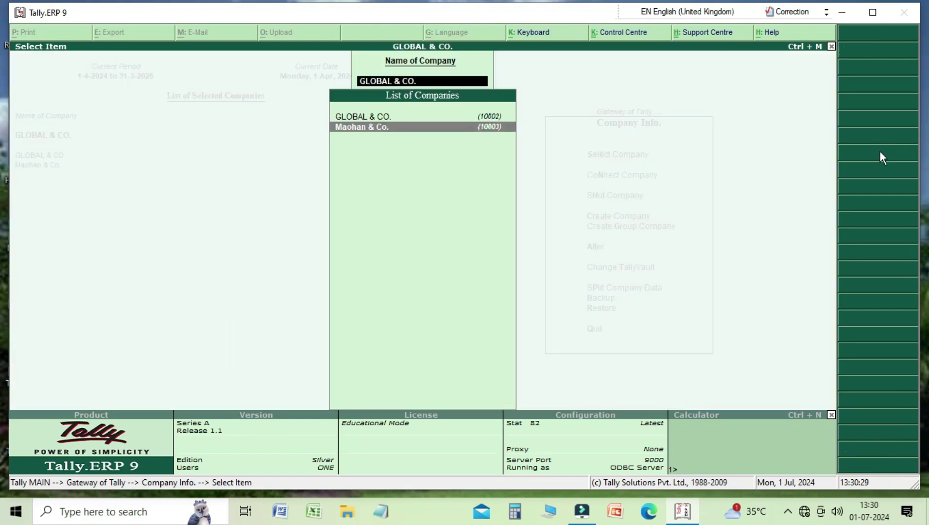
key("Return")
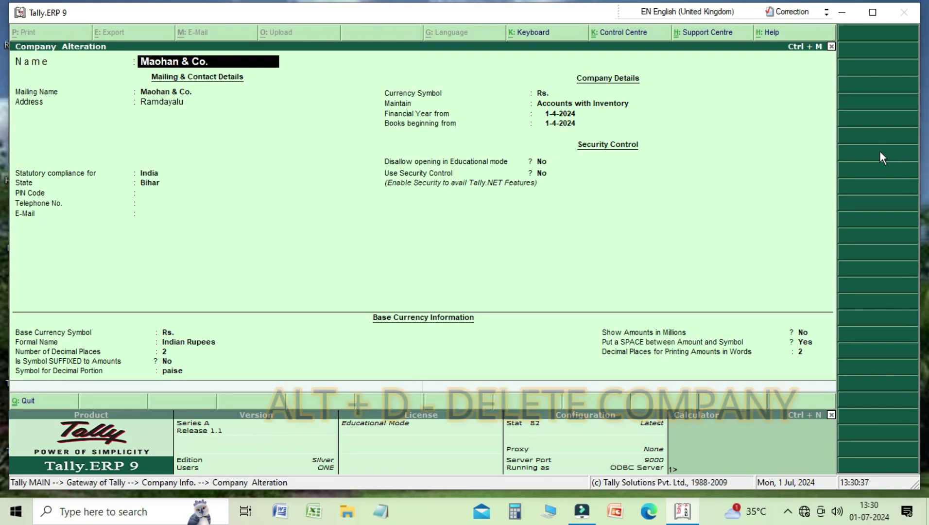
Delete Maohan & Co. with Alt+D and confirm with Yes
key("alt+d")
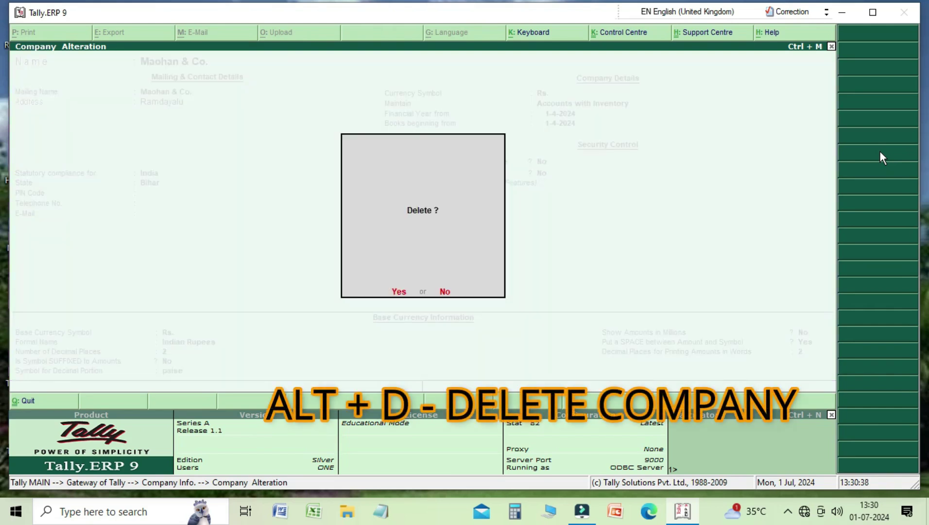
key("y")
key("y")
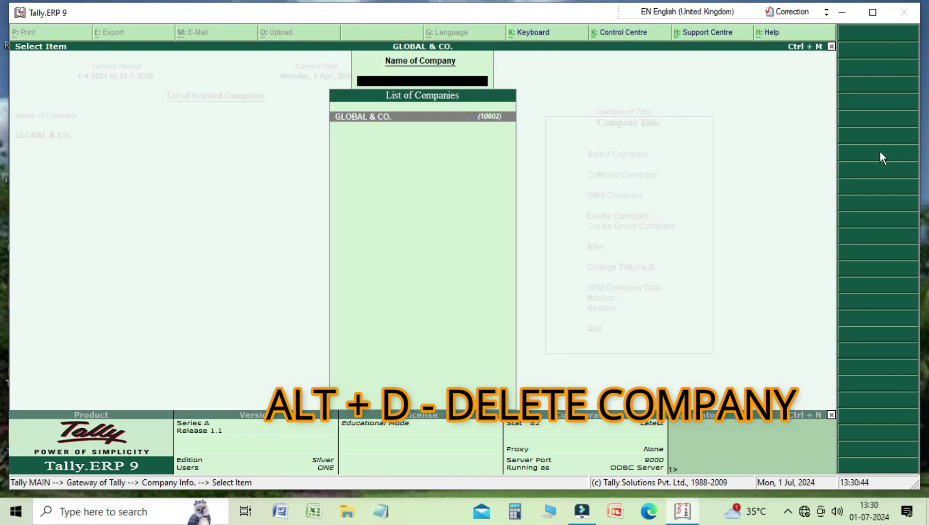
key("Escape")
key("Escape")
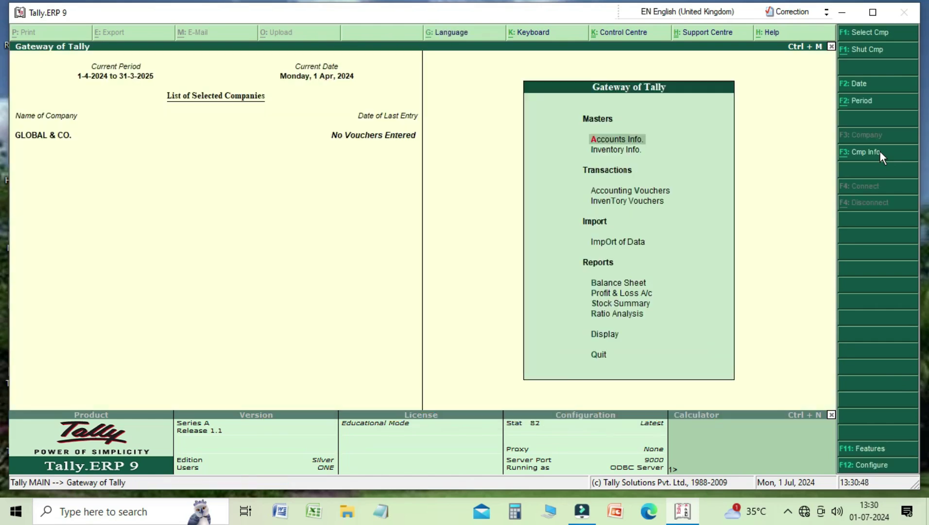
key("F1")
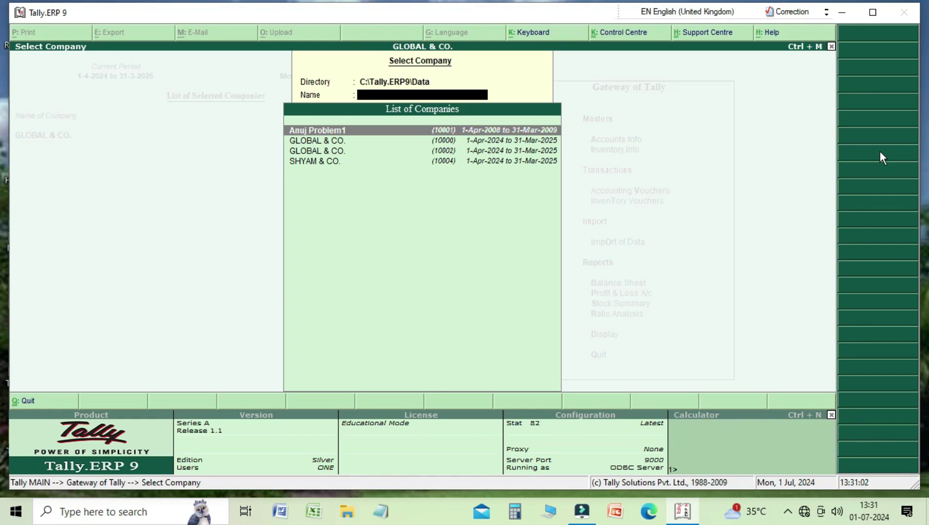
Dismiss company selection, then open GLOBAL & CO.'s alteration screen and quit without changes
key("Escape")
key("Escape")
key("n")
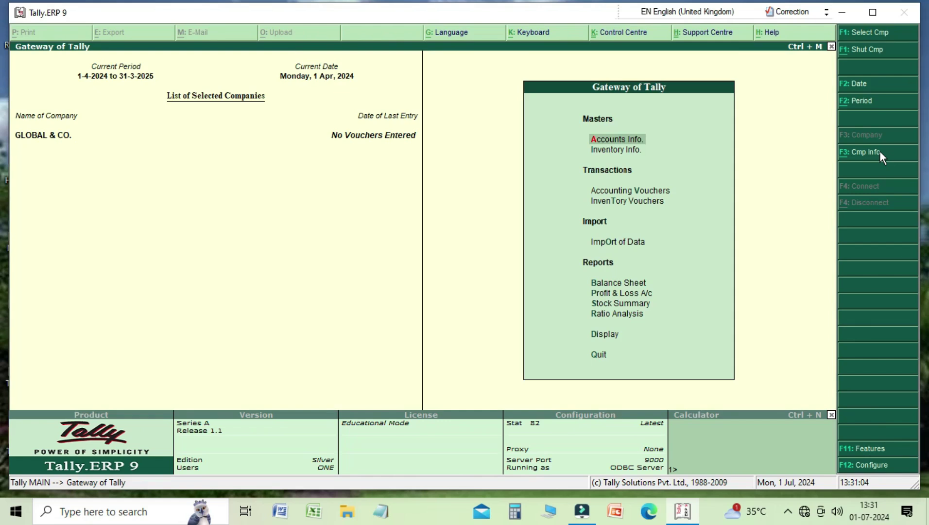
left_click(880, 154)
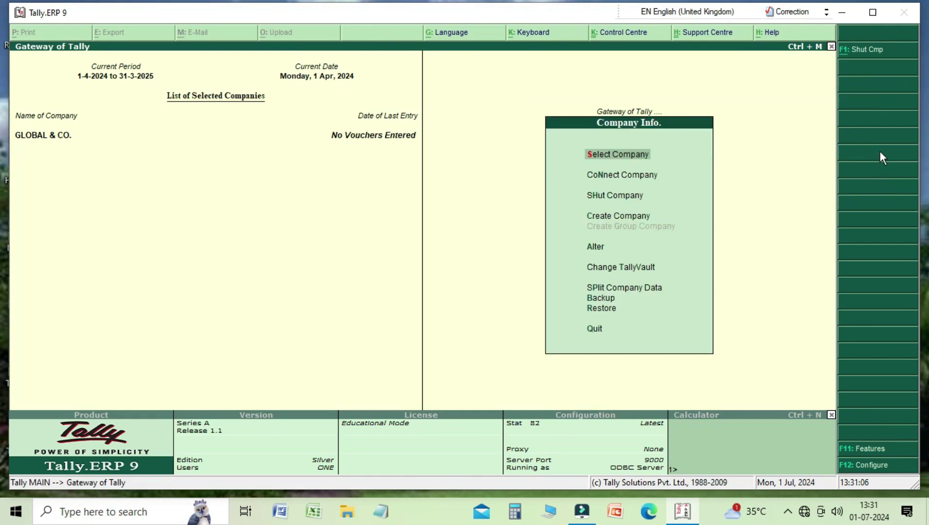
key("Down")
key("Down")
key("Down")
key("Down")
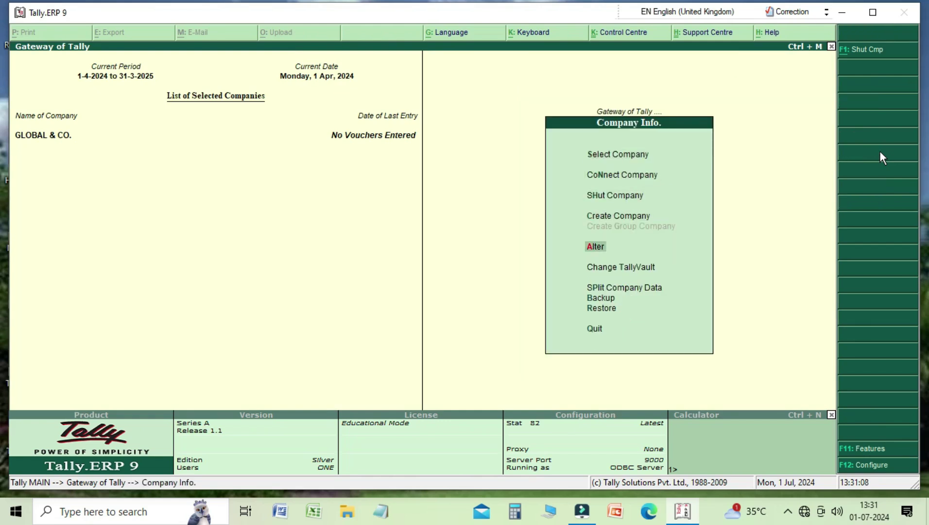
key("Return")
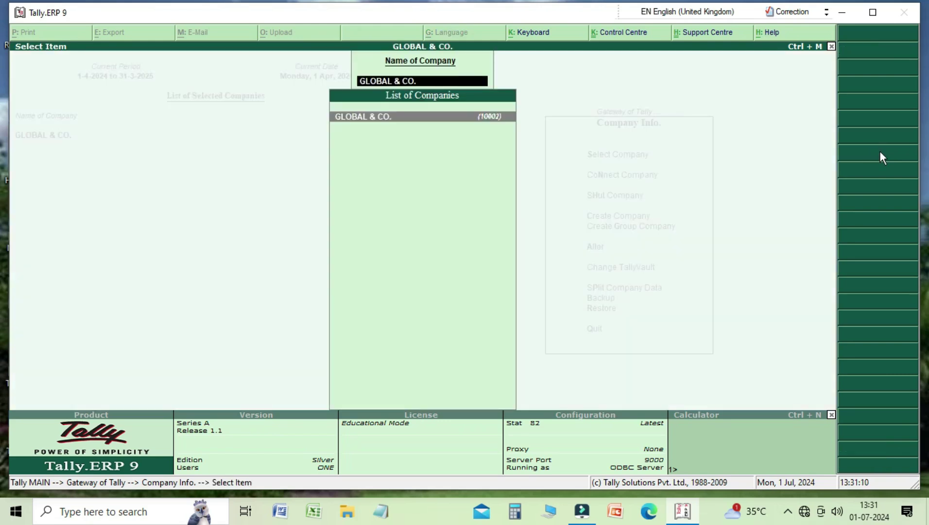
key("Return")
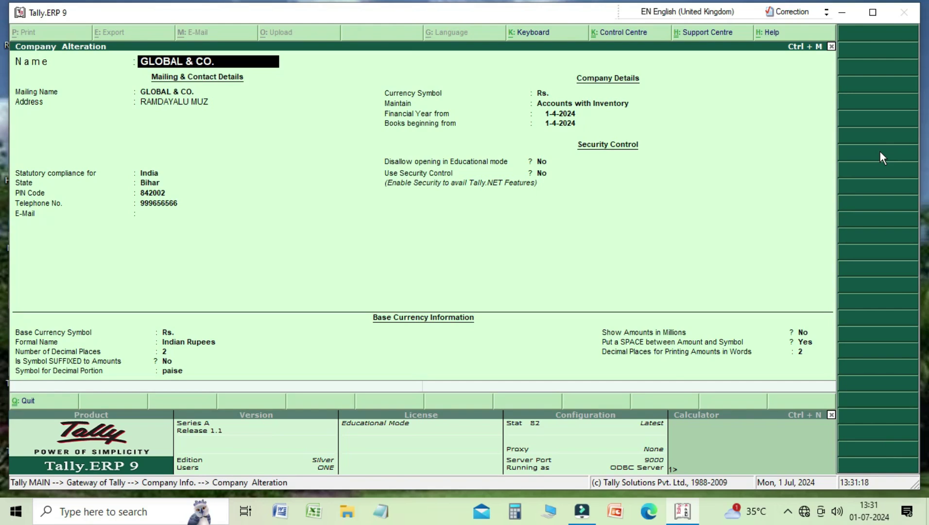
key("Escape")
key("y")
key("Escape")
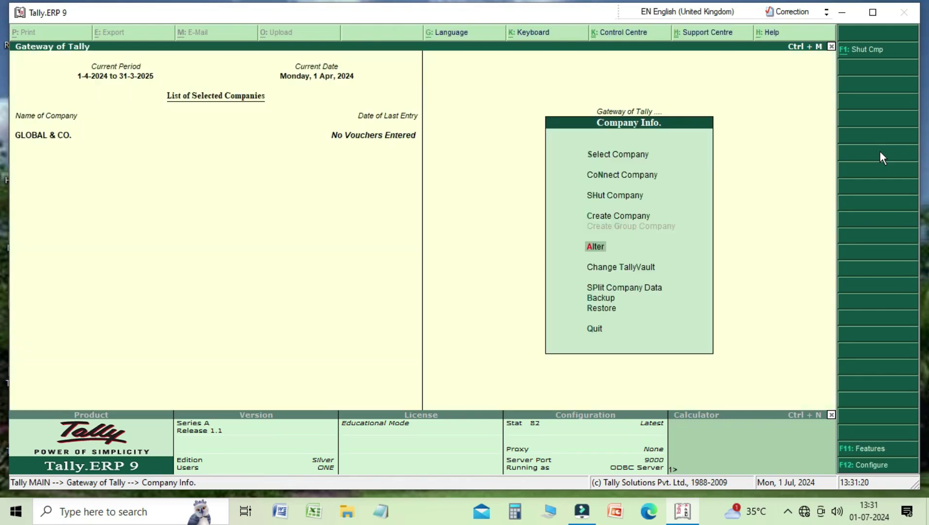
Review the Company Info. options down to Quit, then exit to the Gateway of Tally
key("Up")
key("Up")
key("Up")
key("Up")
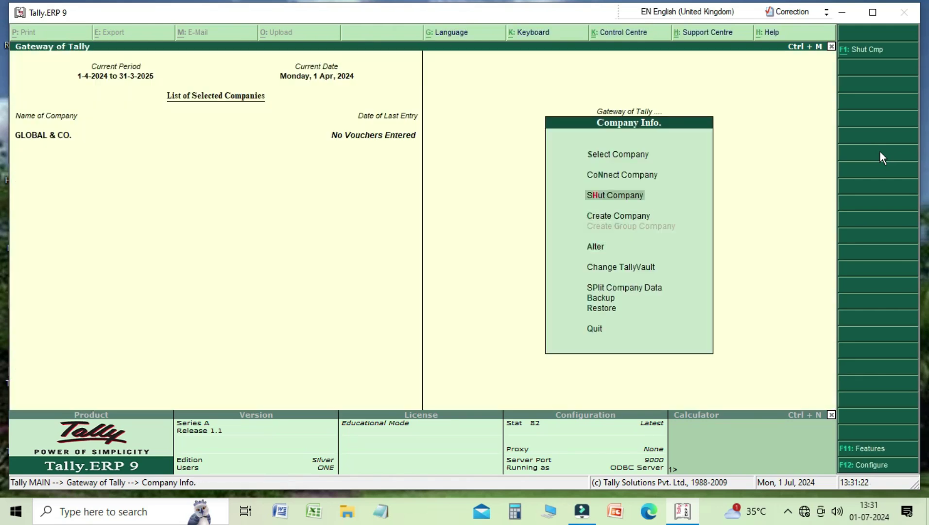
key("Down")
key("Down")
key("Down")
key("Down")
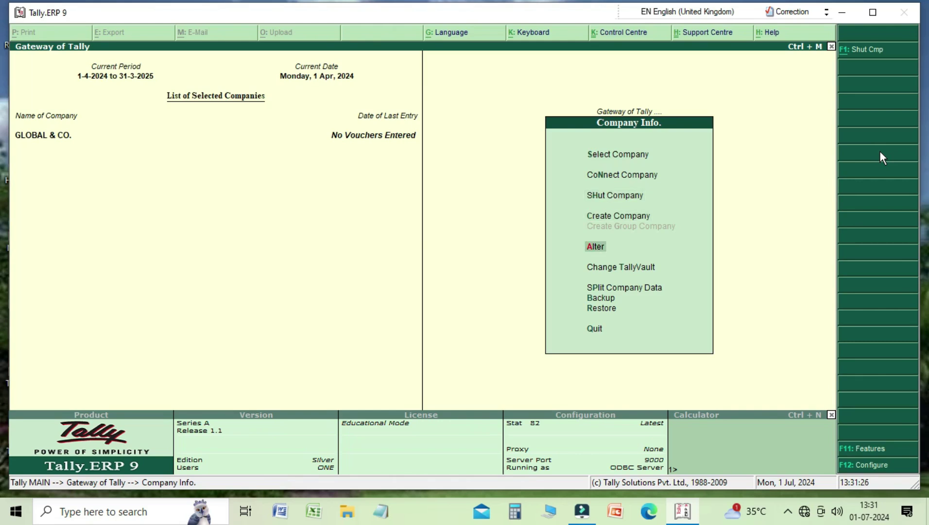
key("Down")
key("Down")
key("Down")
key("Down")
key("Down")
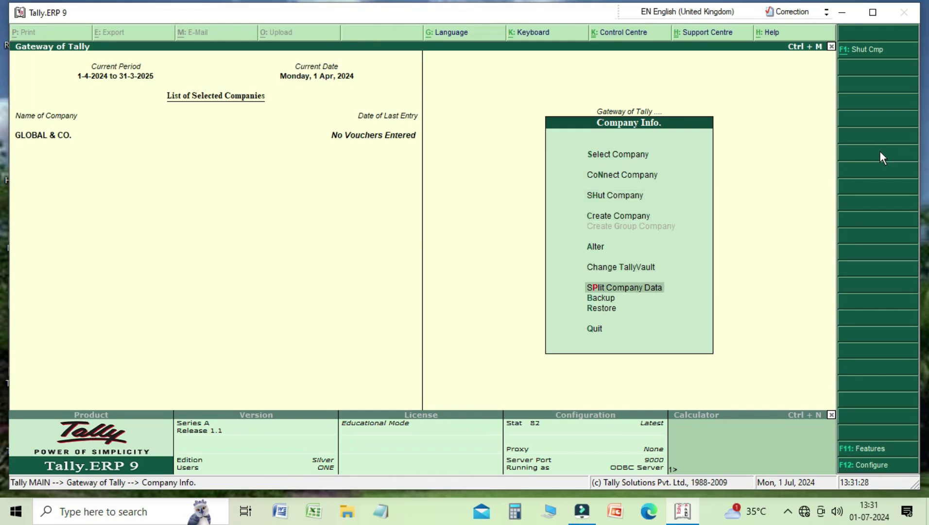
key("Up")
key("Up")
key("Up")
key("Up")
key("Up")
key("Up")
key("Up")
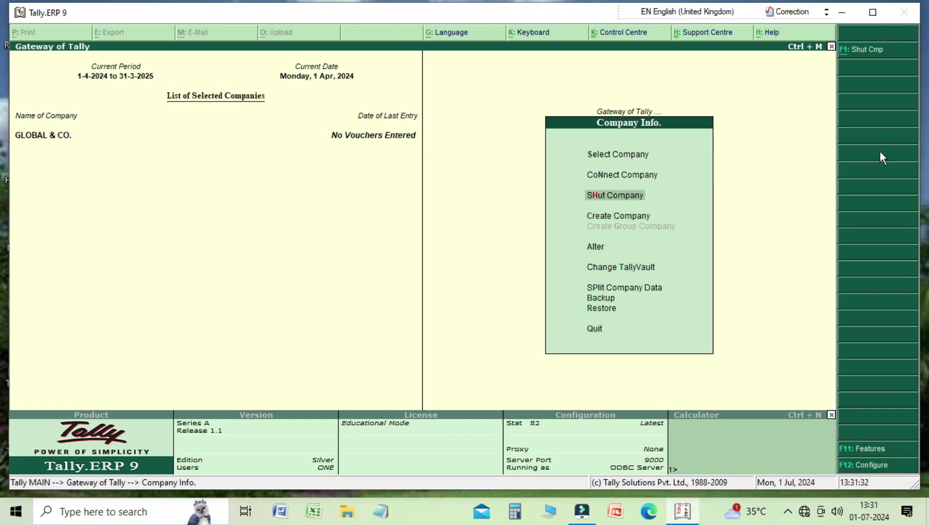
key("Up")
key("Up")
key("Down")
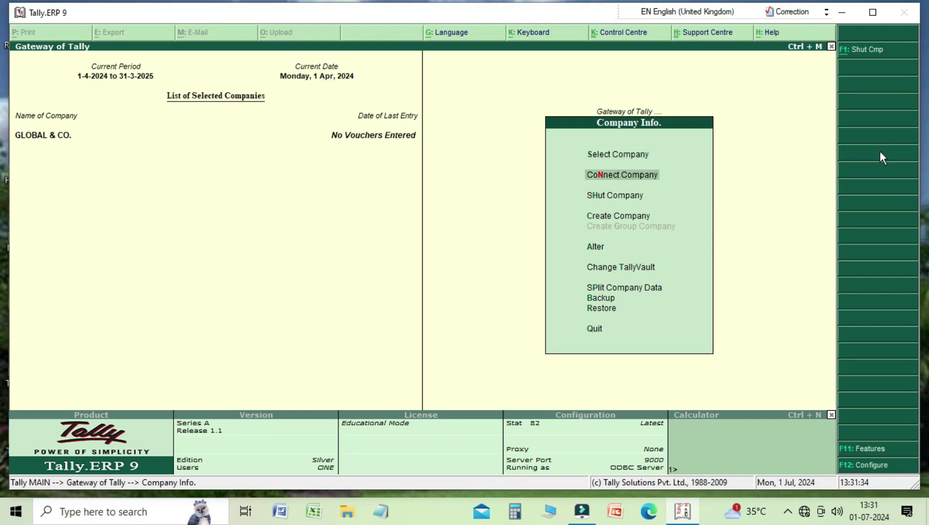
key("Down")
key("Down")
key("Down")
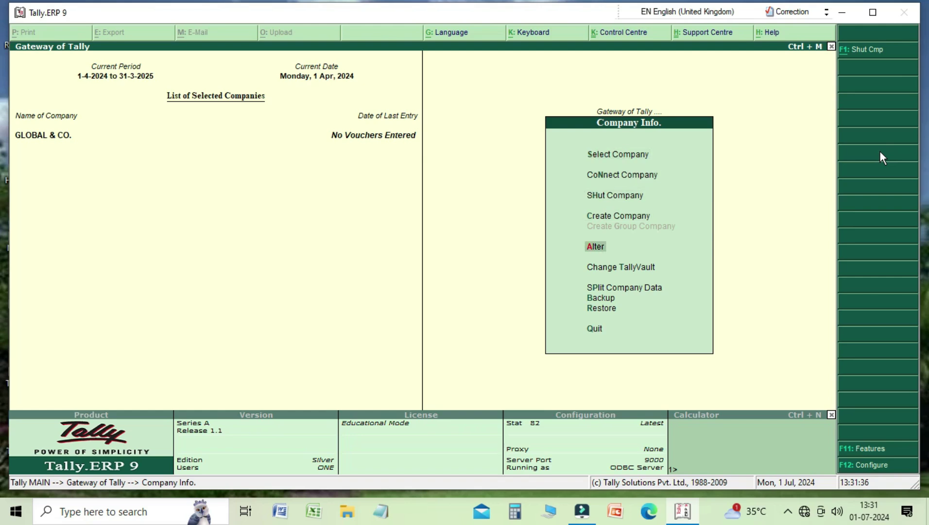
key("Down")
key("Down")
key("Down")
key("Down")
key("Down")
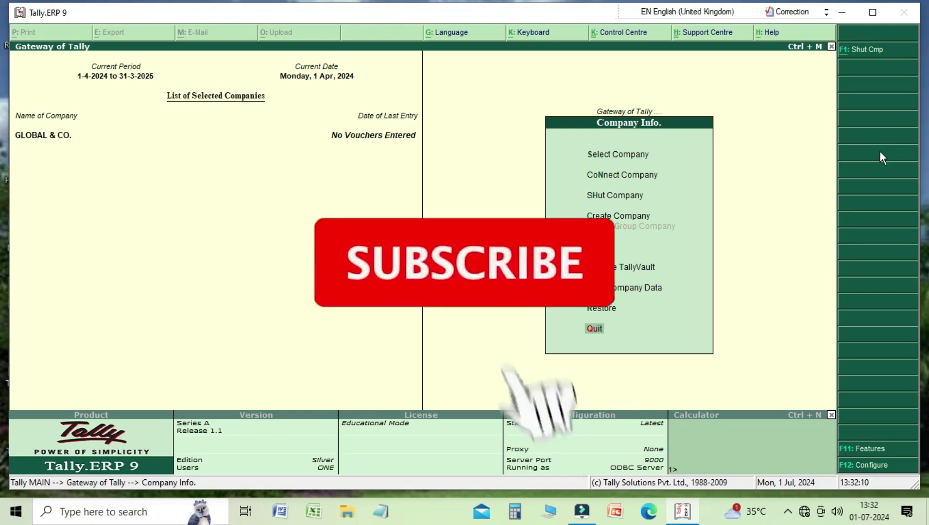
key("Escape")
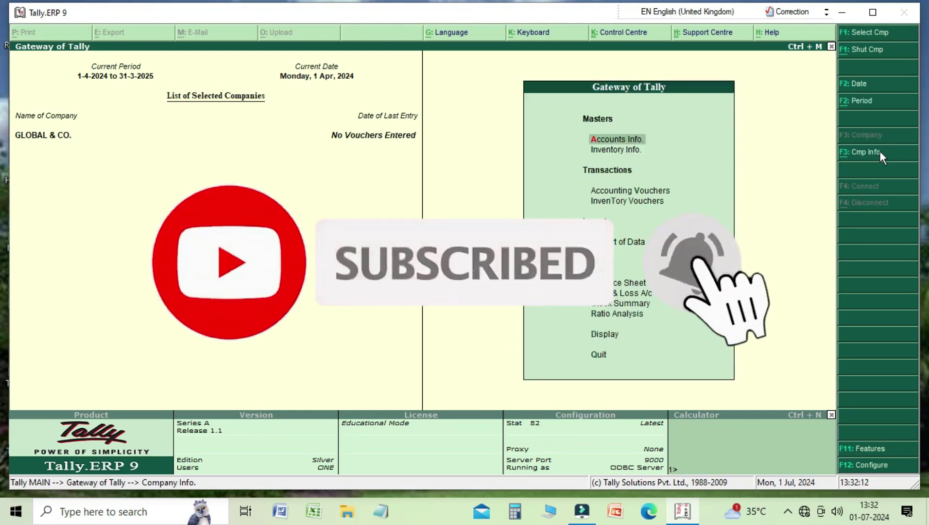